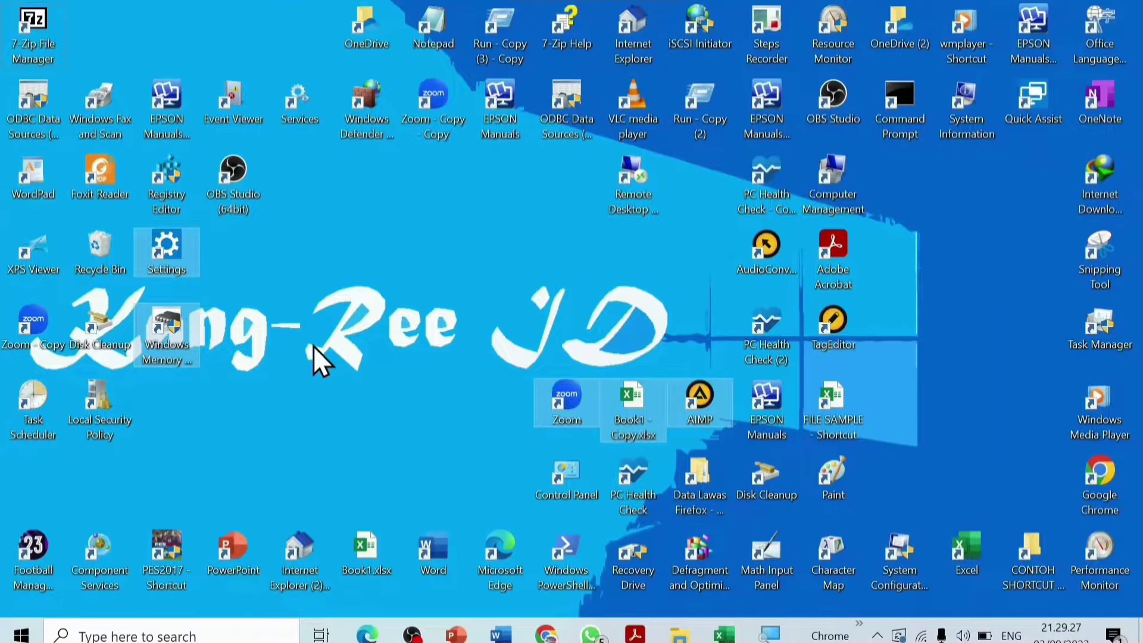
drag(918, 264, 184, 405)
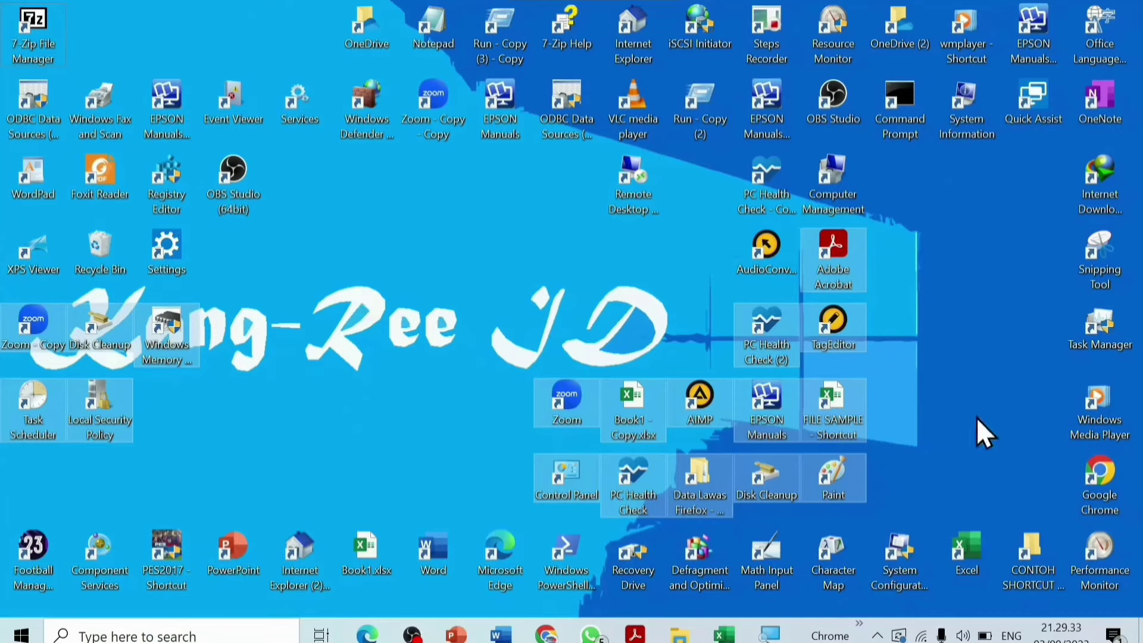
drag(972, 421, 3, 245)
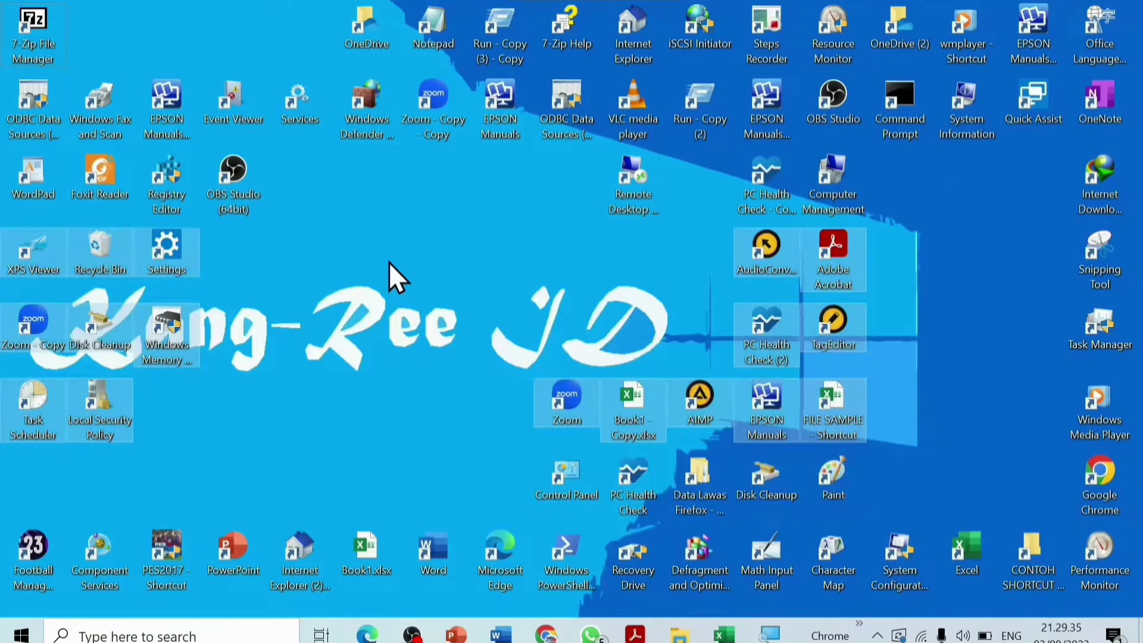
drag(922, 455, 201, 231)
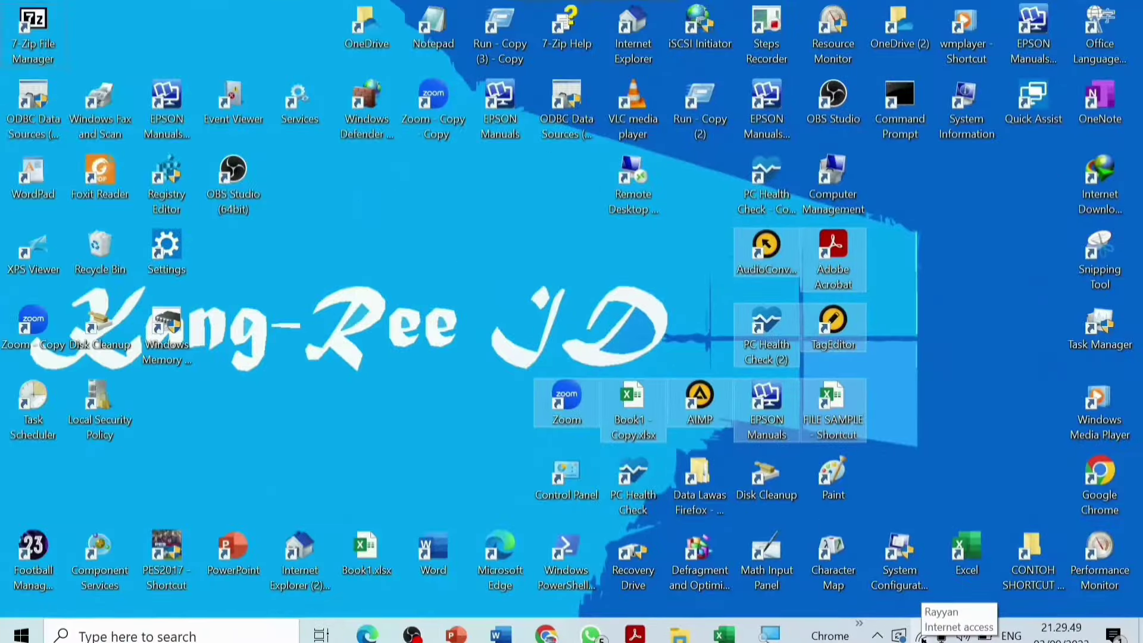
mouse_move(406, 255)
mouse_down()
mouse_move(847, 511)
mouse_move(839, 503)
mouse_up()
click(399, 288)
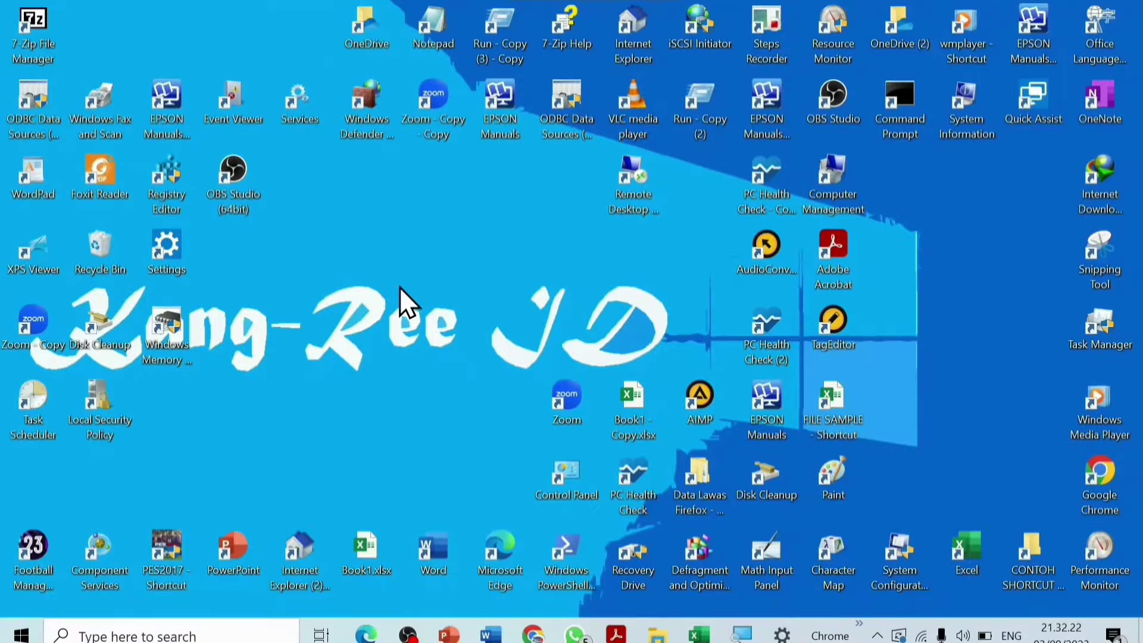
mouse_move(404, 194)
mouse_down()
mouse_move(463, 268)
mouse_move(850, 510)
mouse_up()
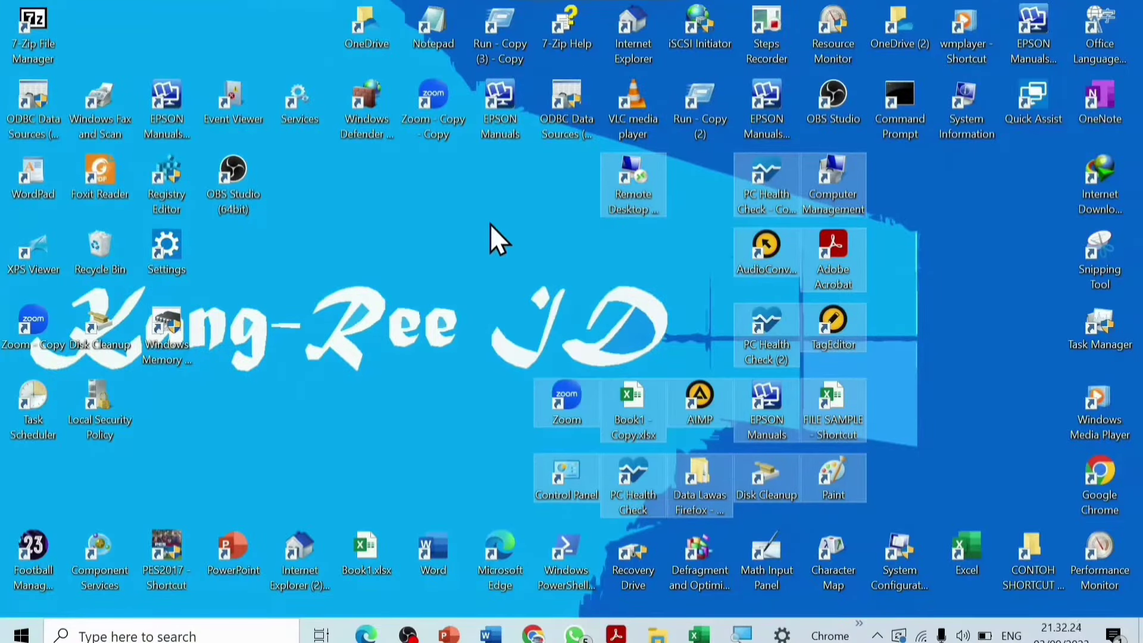
Step: Search Windows for "microsoft" and open the app settings of Microsoft Store
click(133, 635)
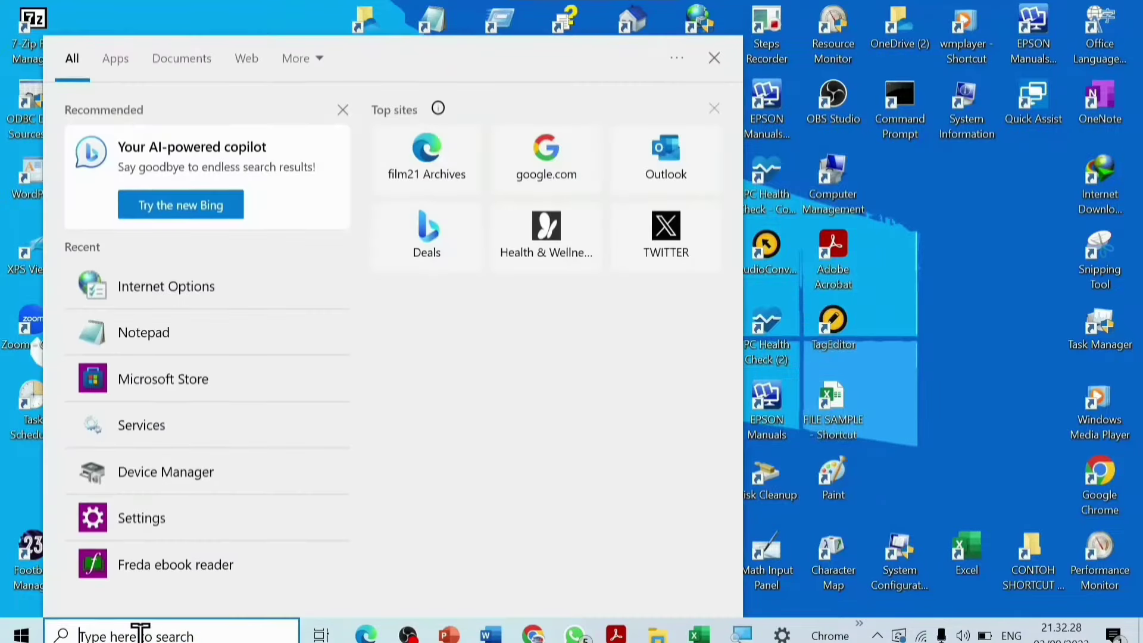
text(micr)
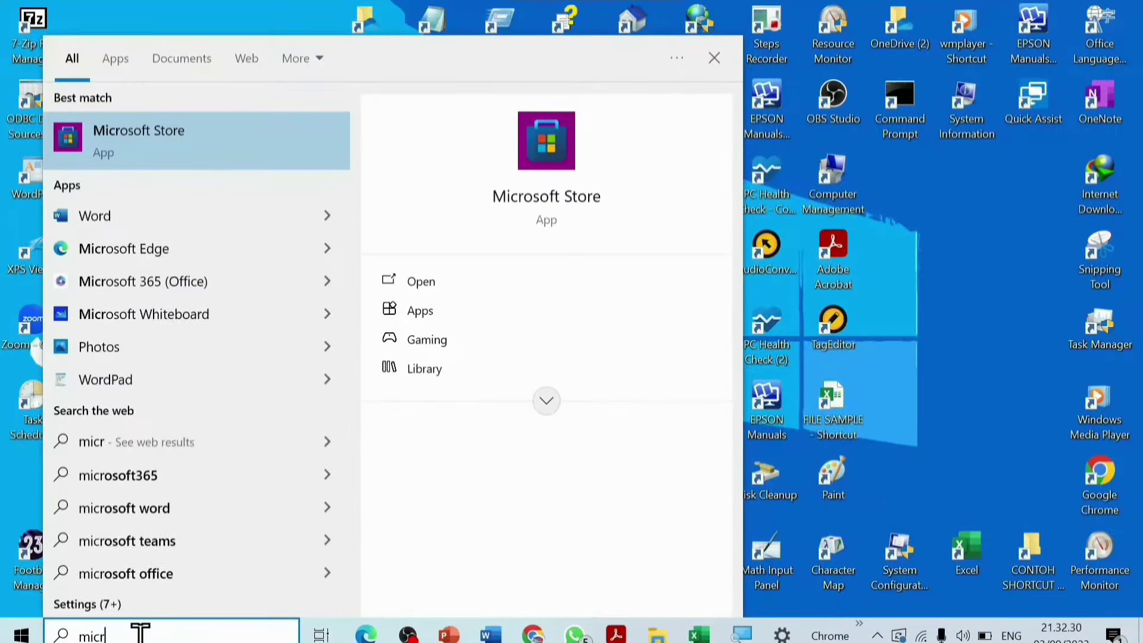
text(osoft)
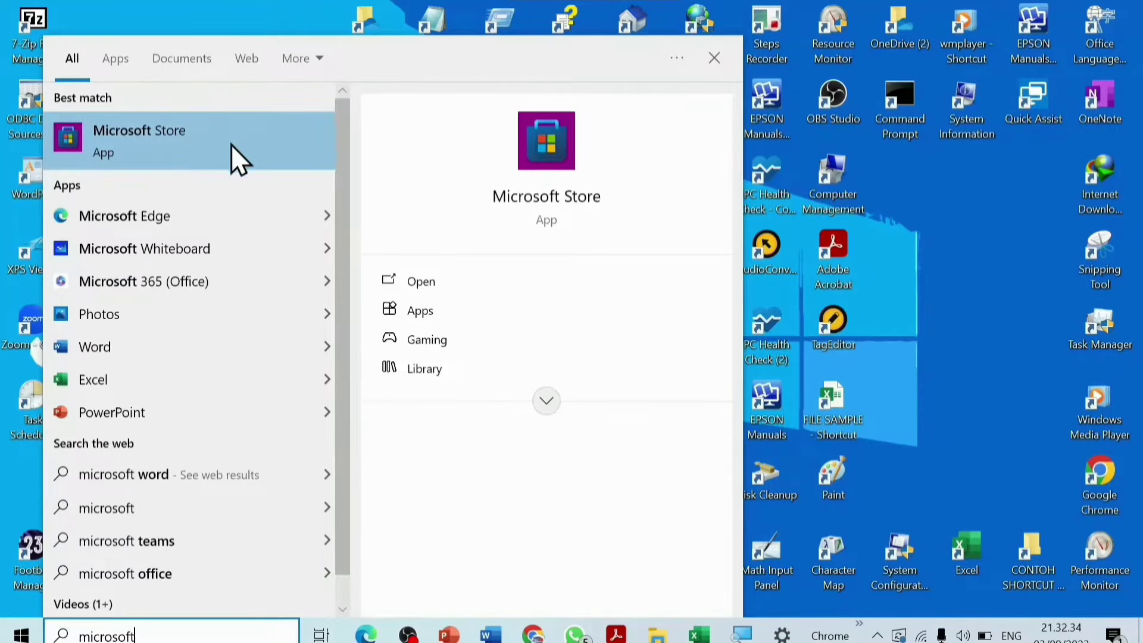
right_click(194, 146)
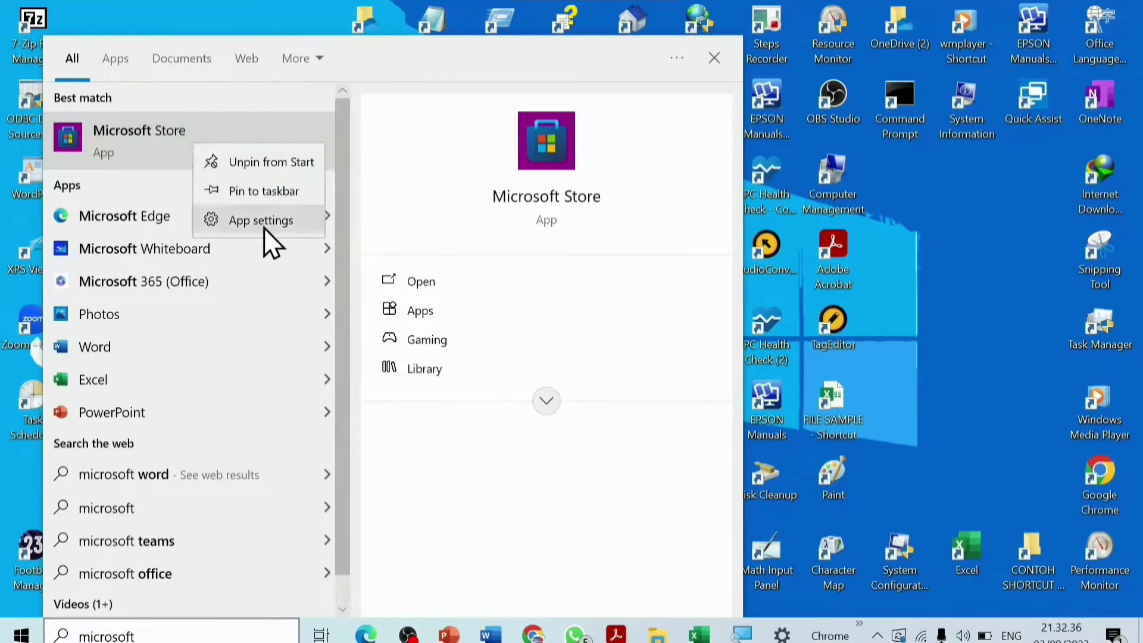
click(267, 228)
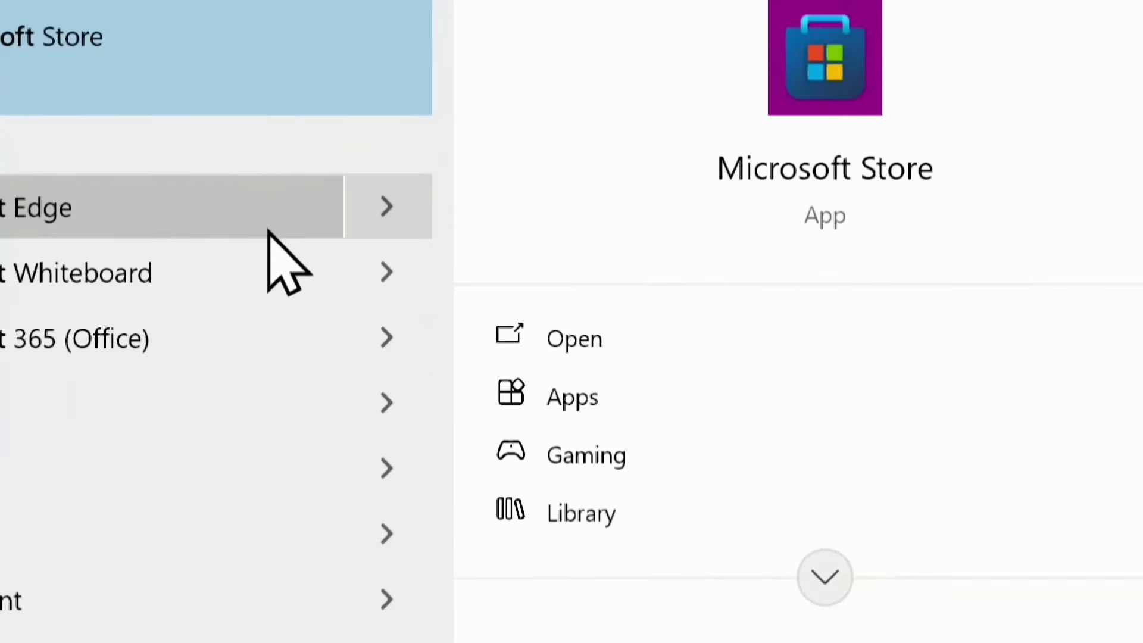
right_click(272, 70)
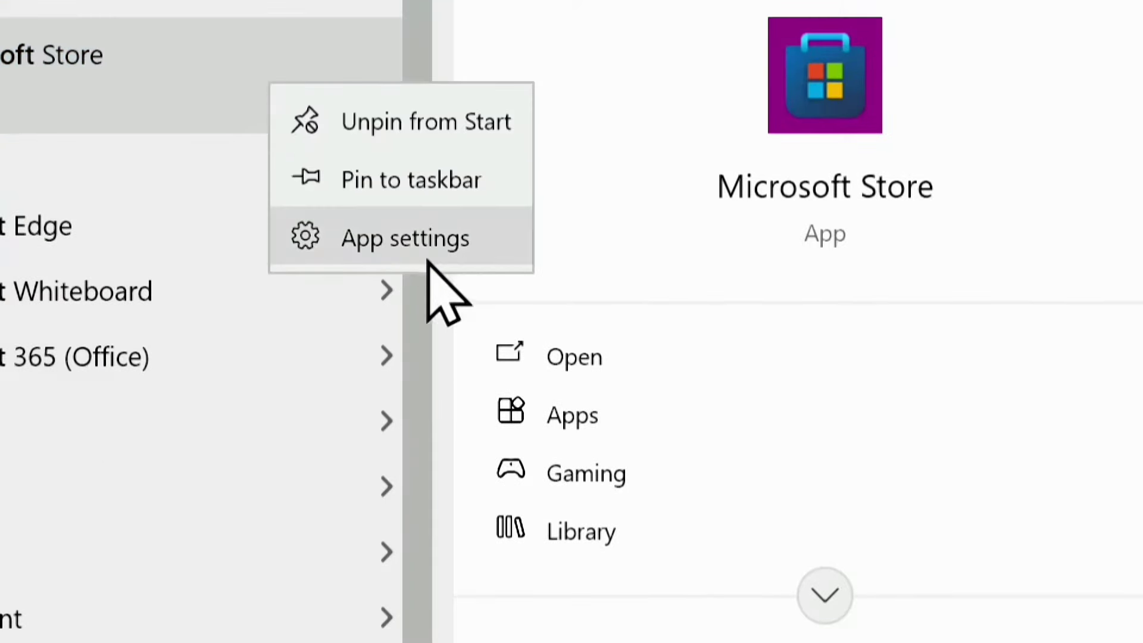
click(448, 245)
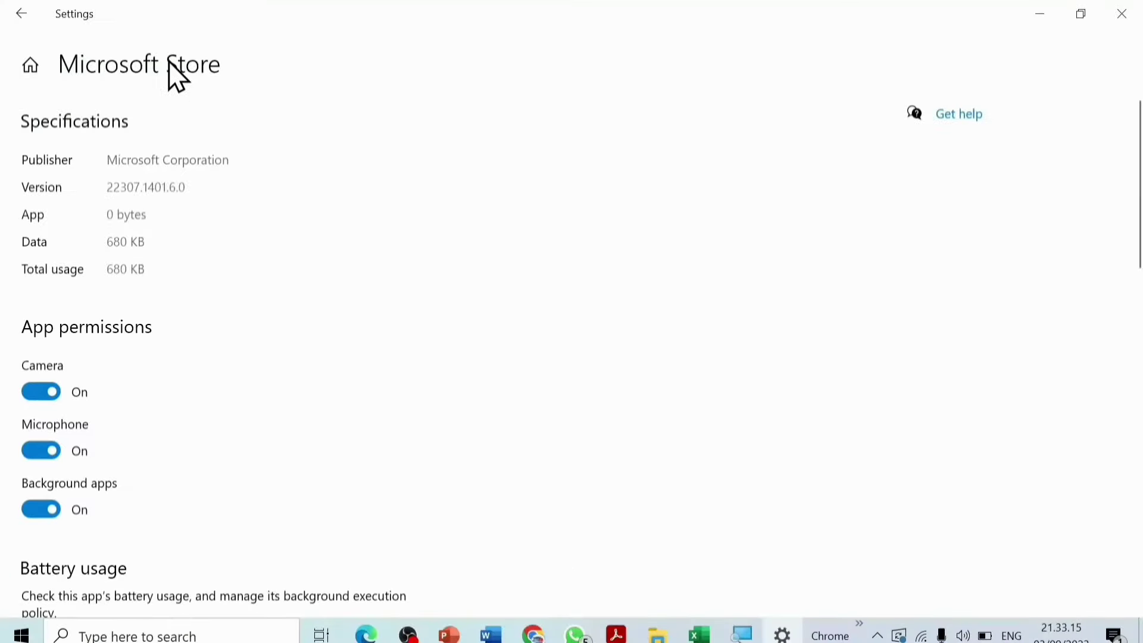
Step: Find the Reset section of the Microsoft Store settings and repair the app
scroll(167, 137, down, 10)
scroll(166, 137, up, 6)
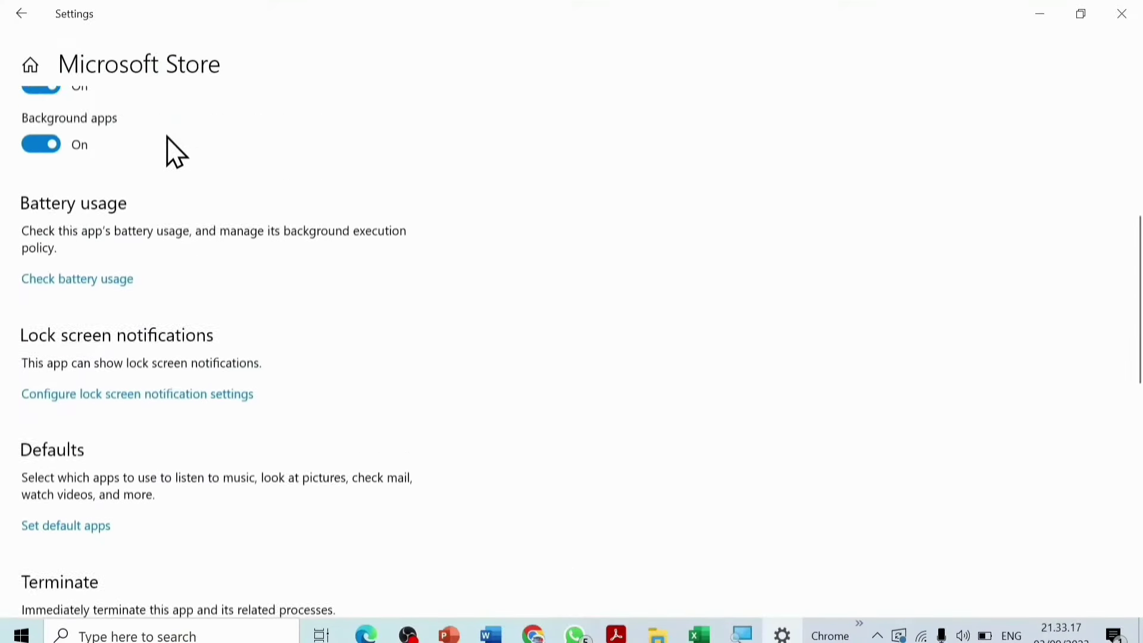
scroll(166, 136, down, 2)
scroll(167, 137, down, 8)
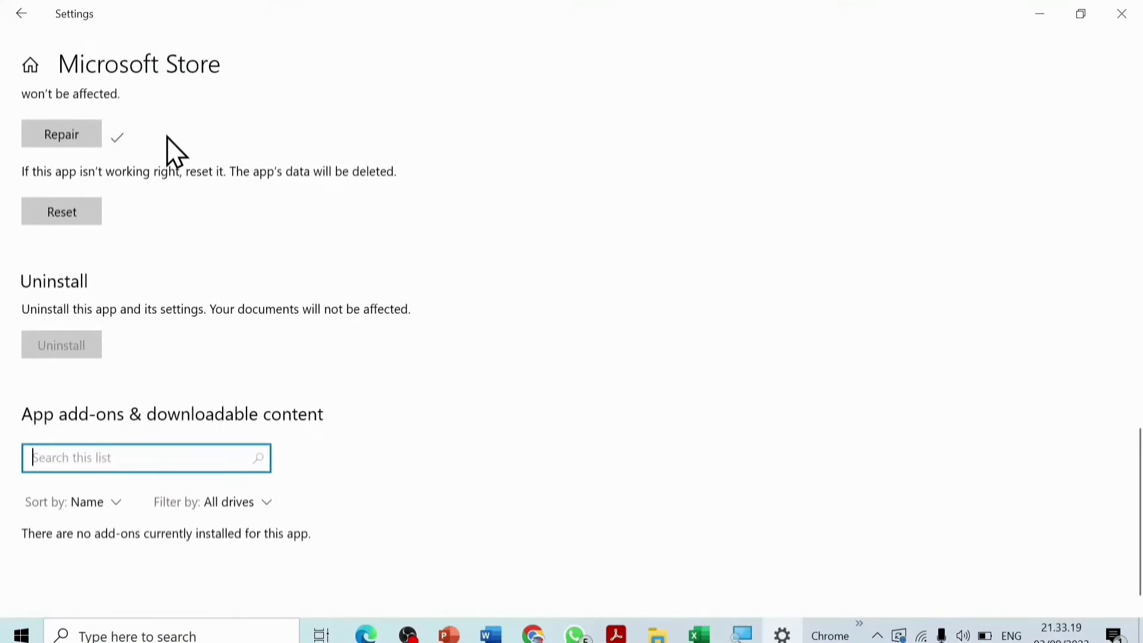
scroll(166, 137, up, 3)
scroll(166, 137, up, 4)
scroll(143, 176, down, 1)
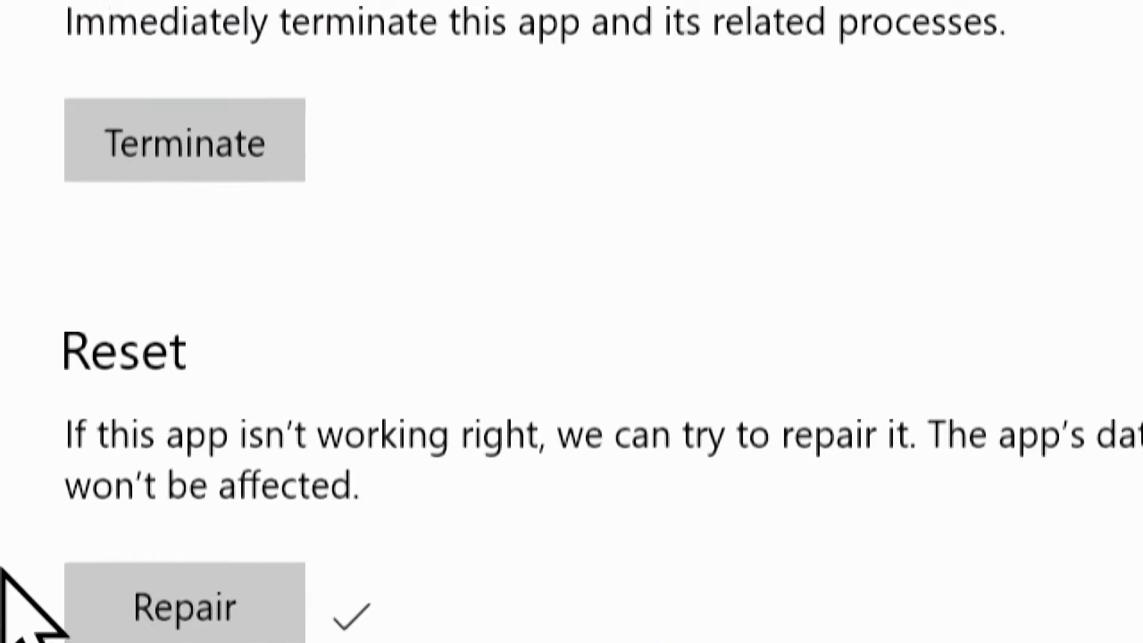
click(178, 560)
scroll(178, 566, down, 5)
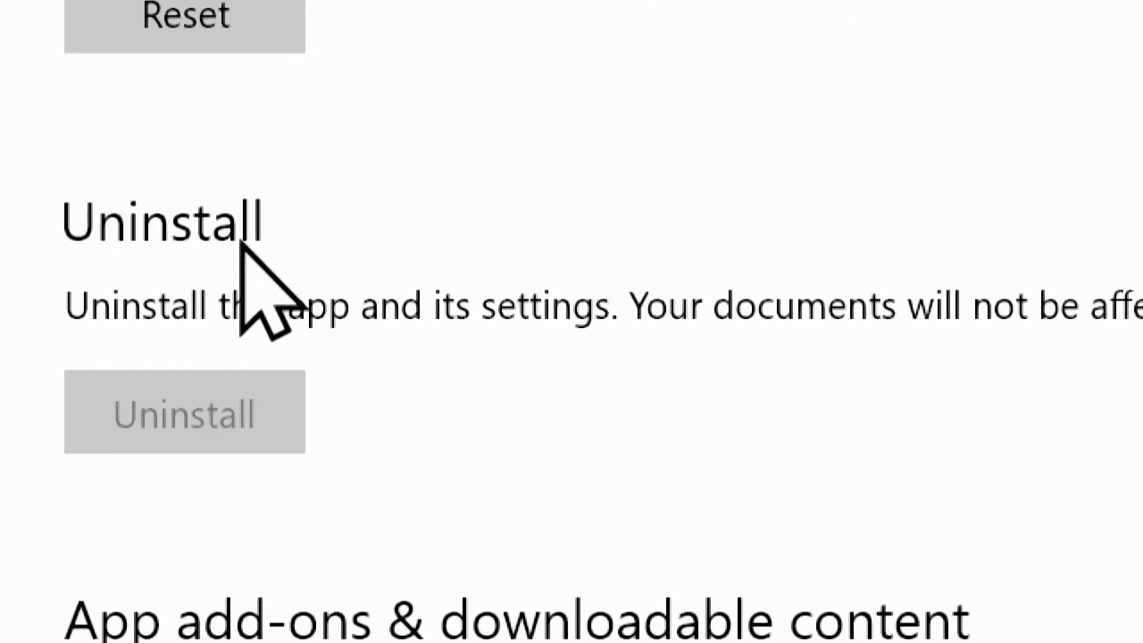
scroll(196, 149, up, 3)
scroll(182, 179, up, 3)
scroll(306, 574, down, 2)
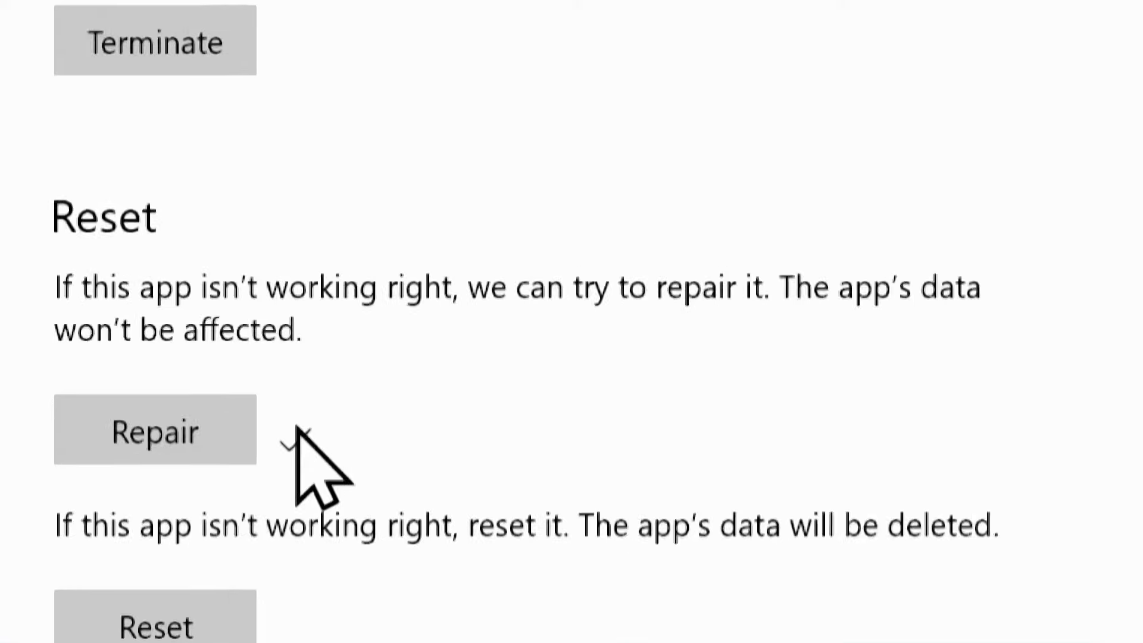
Step: Reset the Microsoft Store app, confirm deleting its data, and minimize the Settings window
scroll(237, 434, down, 5)
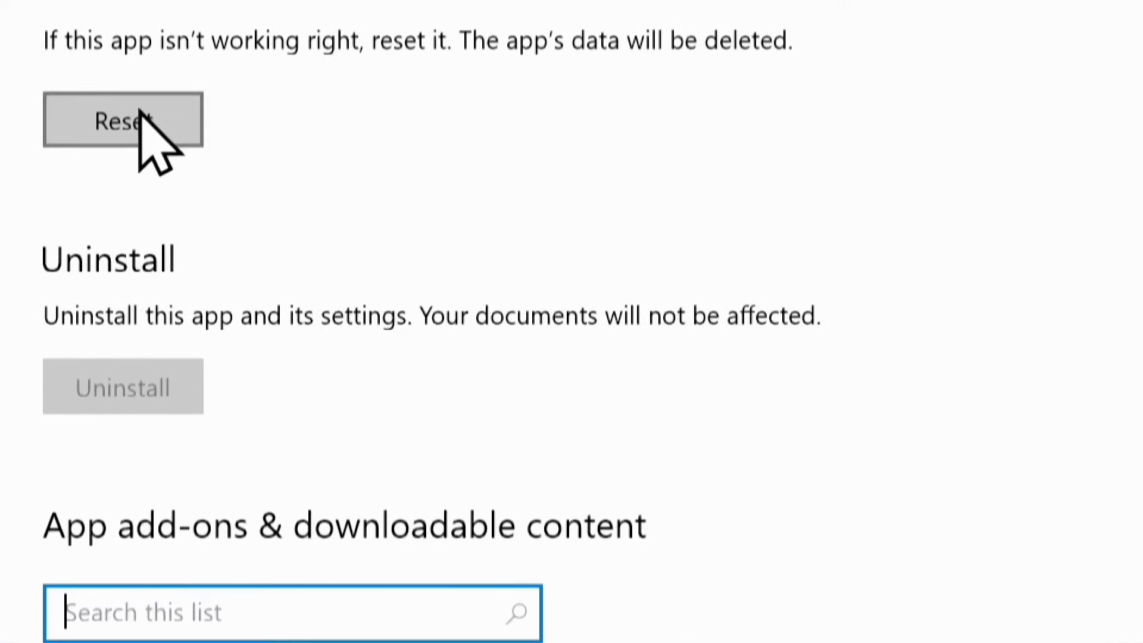
click(141, 119)
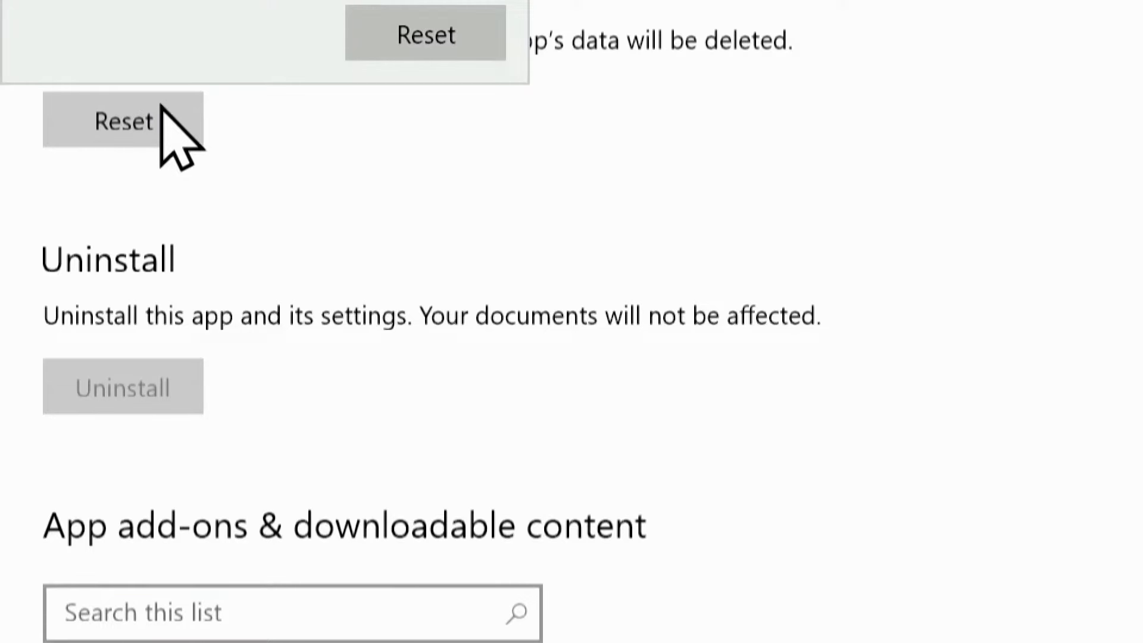
scroll(216, 66, up, 2)
click(410, 185)
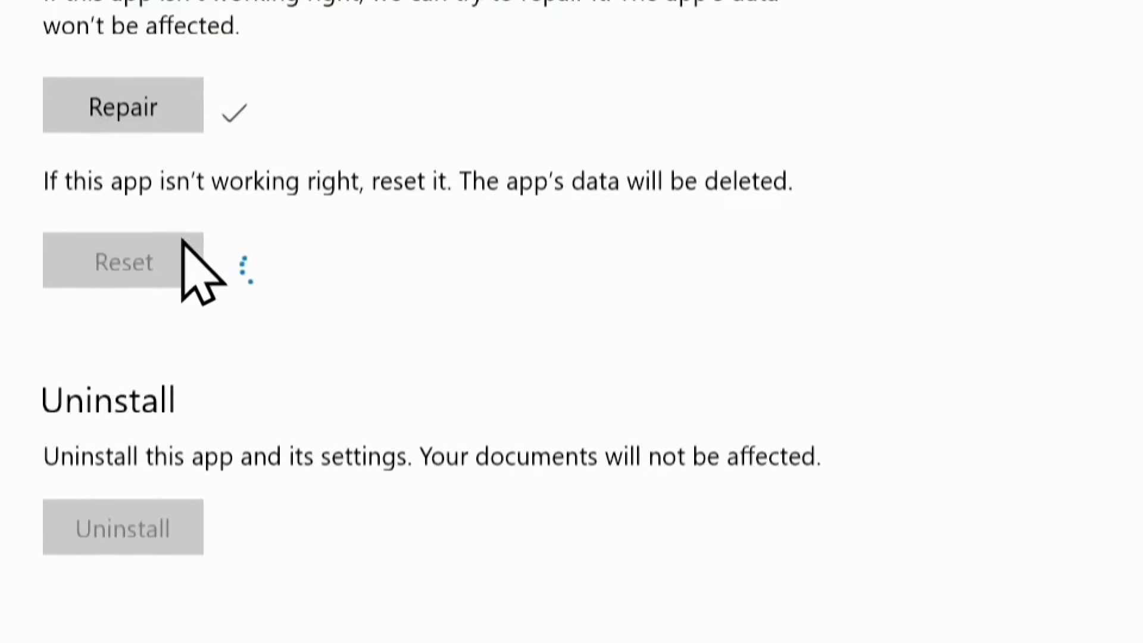
scroll(224, 256, down, 2)
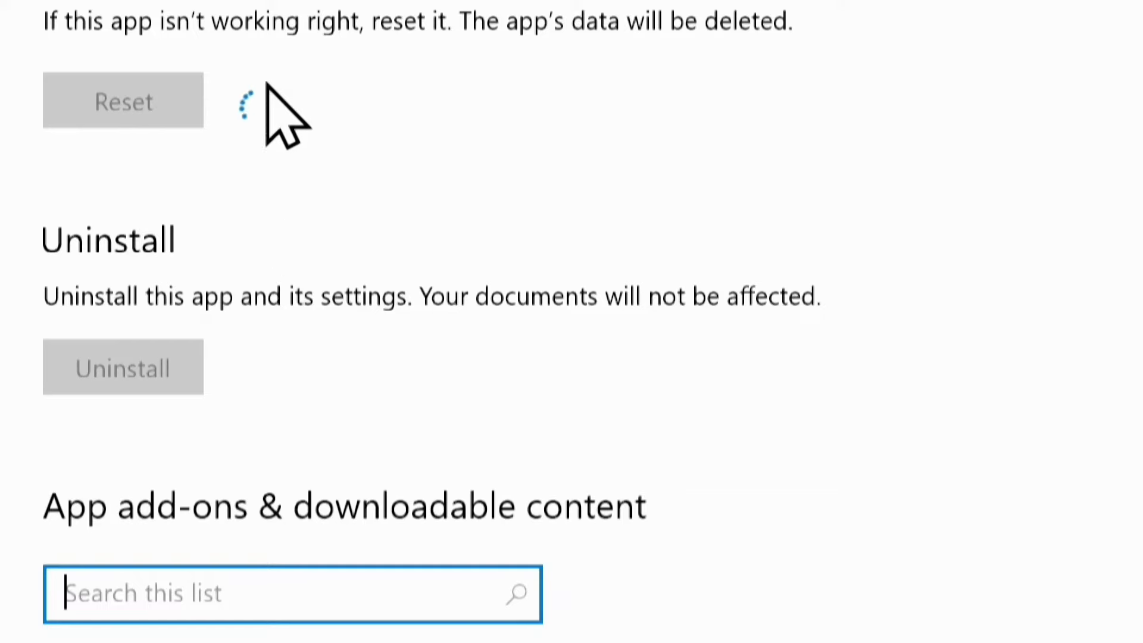
scroll(244, 131, up, 1)
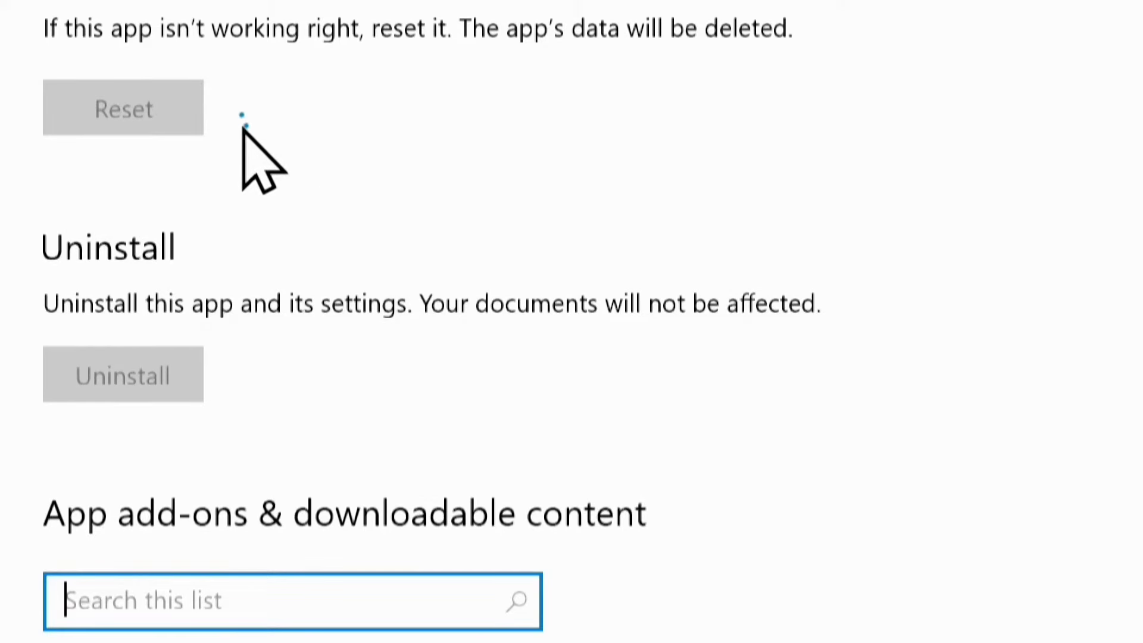
scroll(179, 74, up, 1)
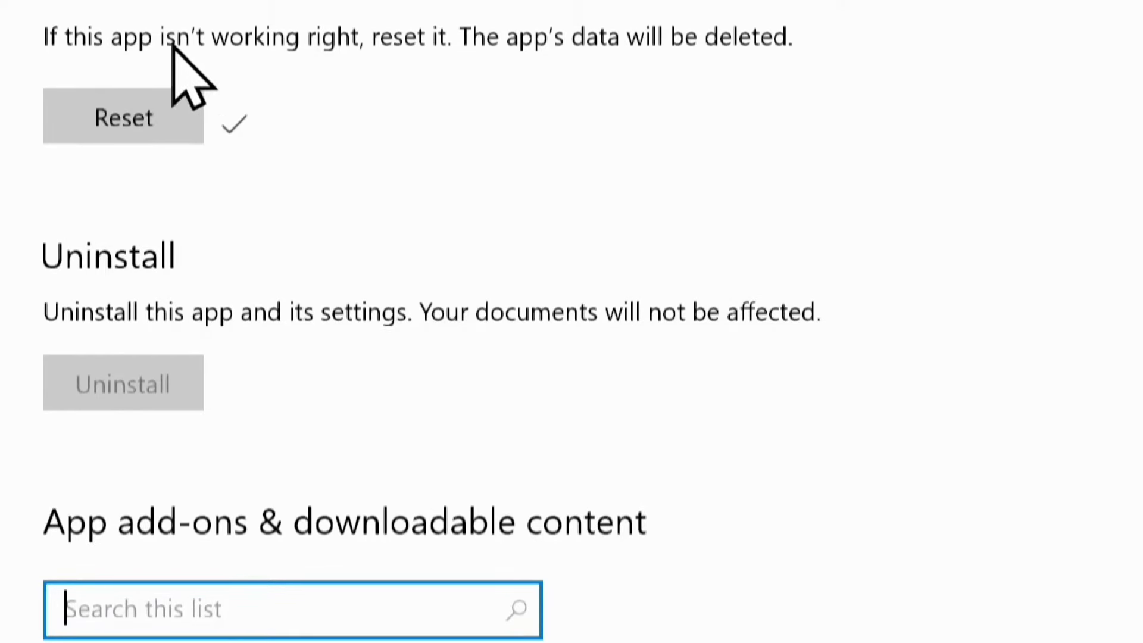
scroll(226, 233, up, 2)
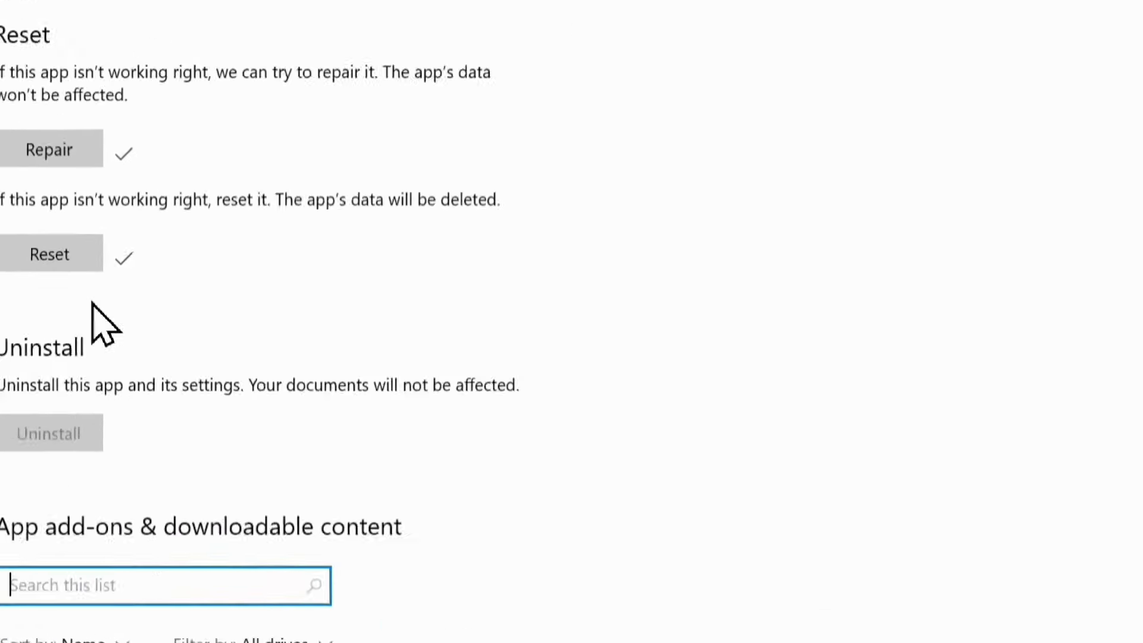
click(1040, 15)
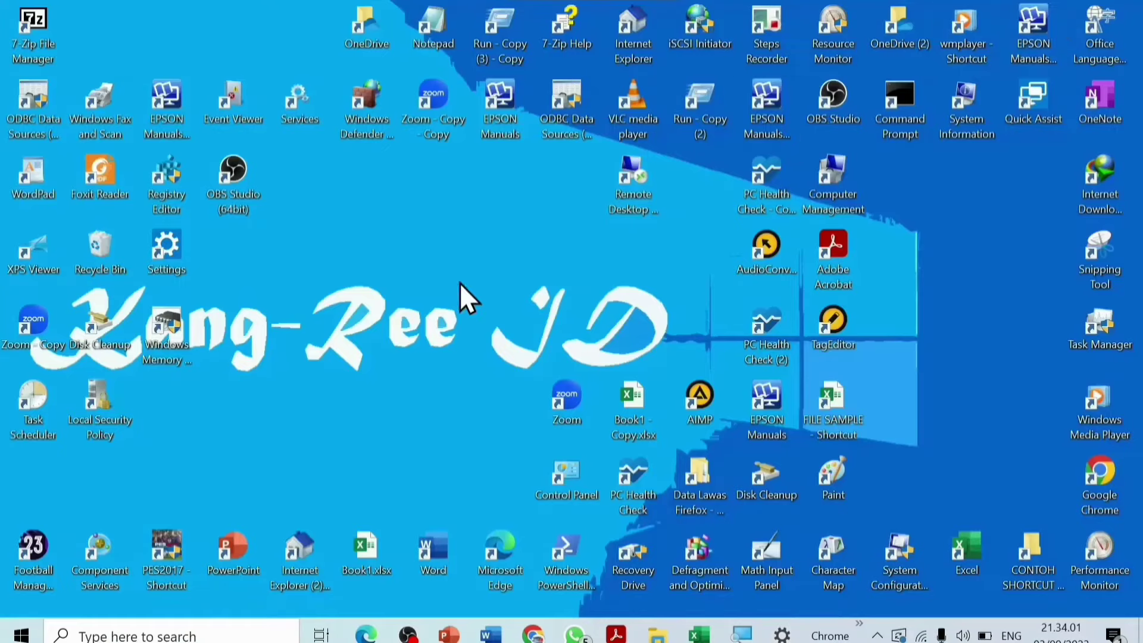
drag(334, 200, 884, 580)
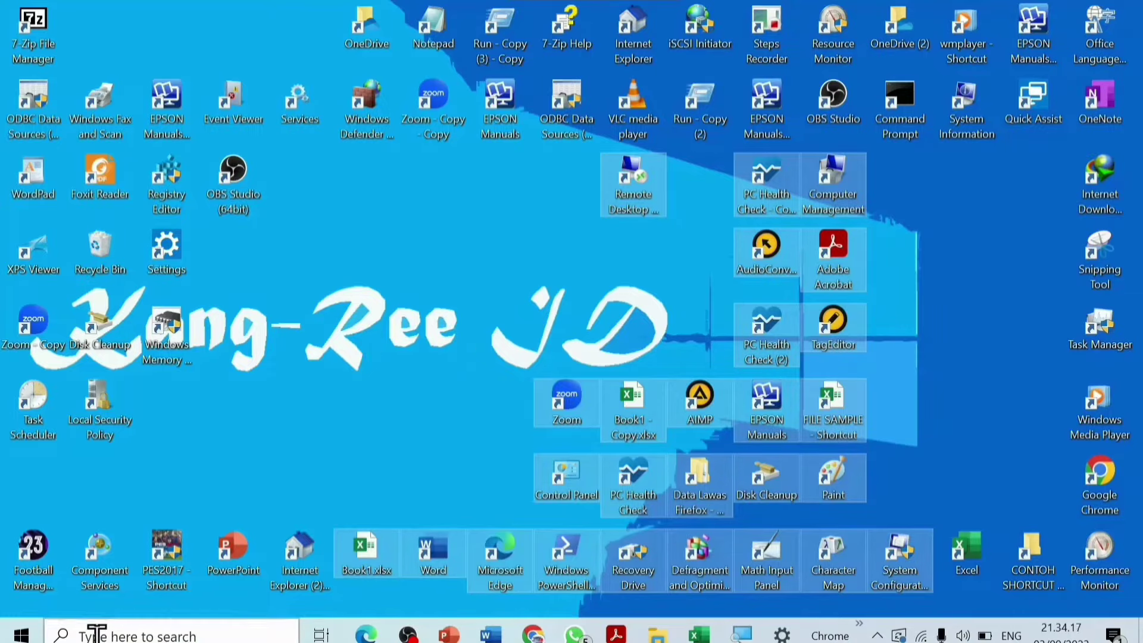
Step: Search Windows for "services" and open the Services app
click(119, 634)
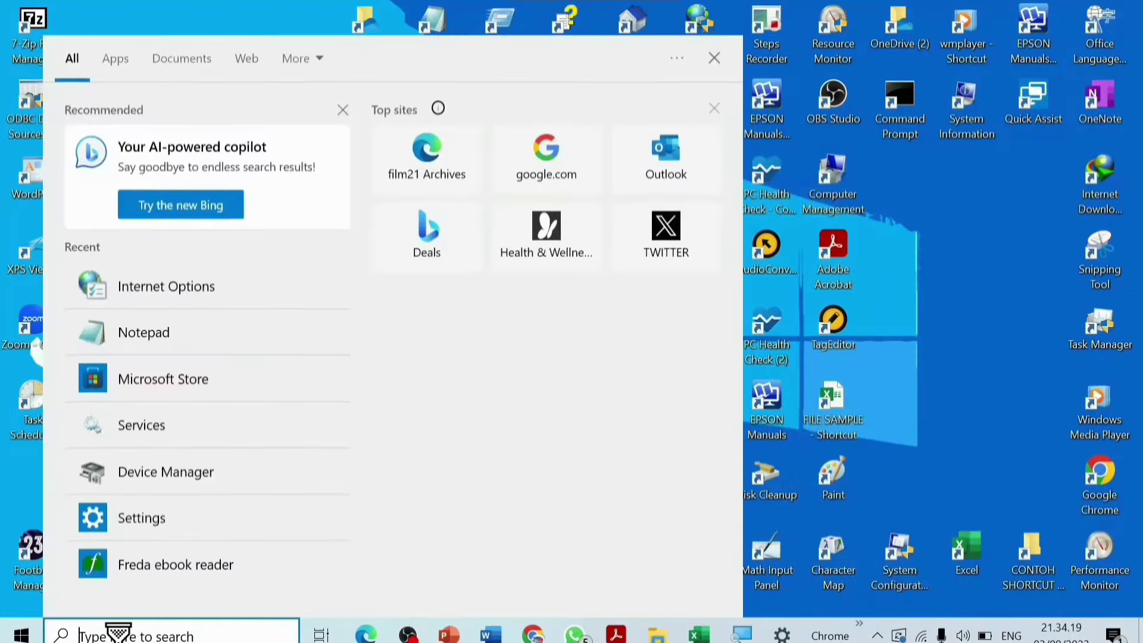
text(servi)
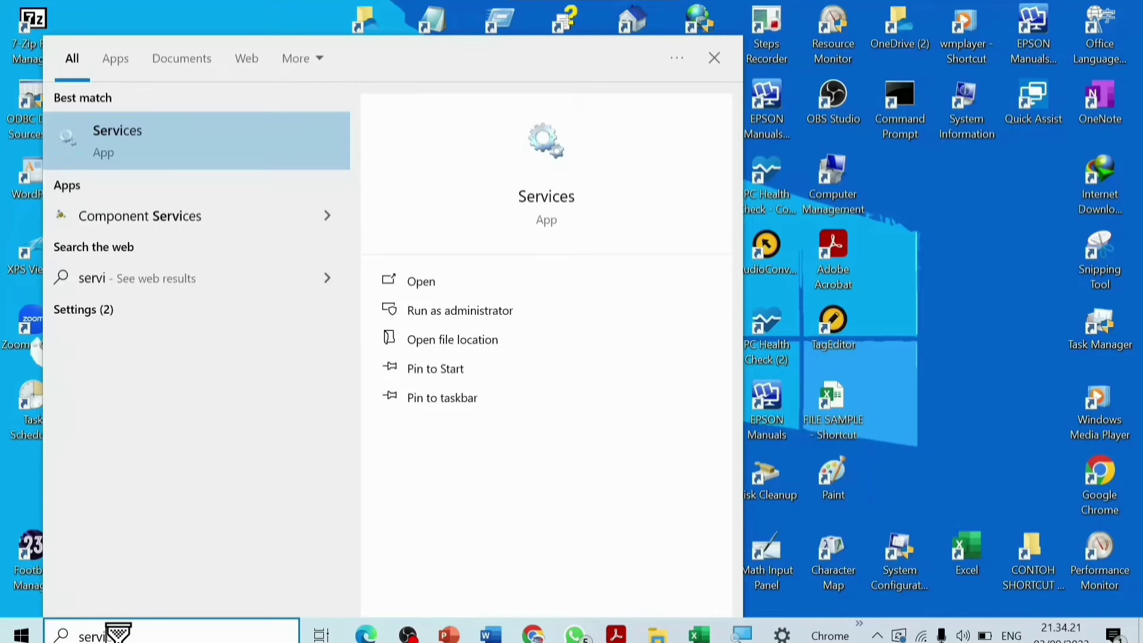
text(ces)
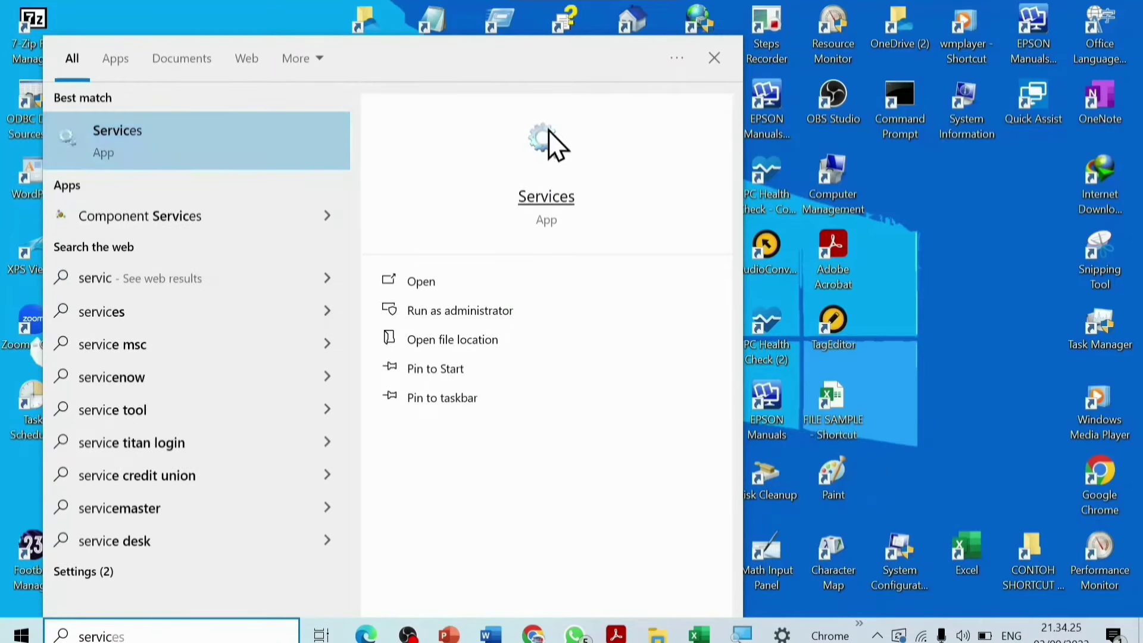
click(486, 287)
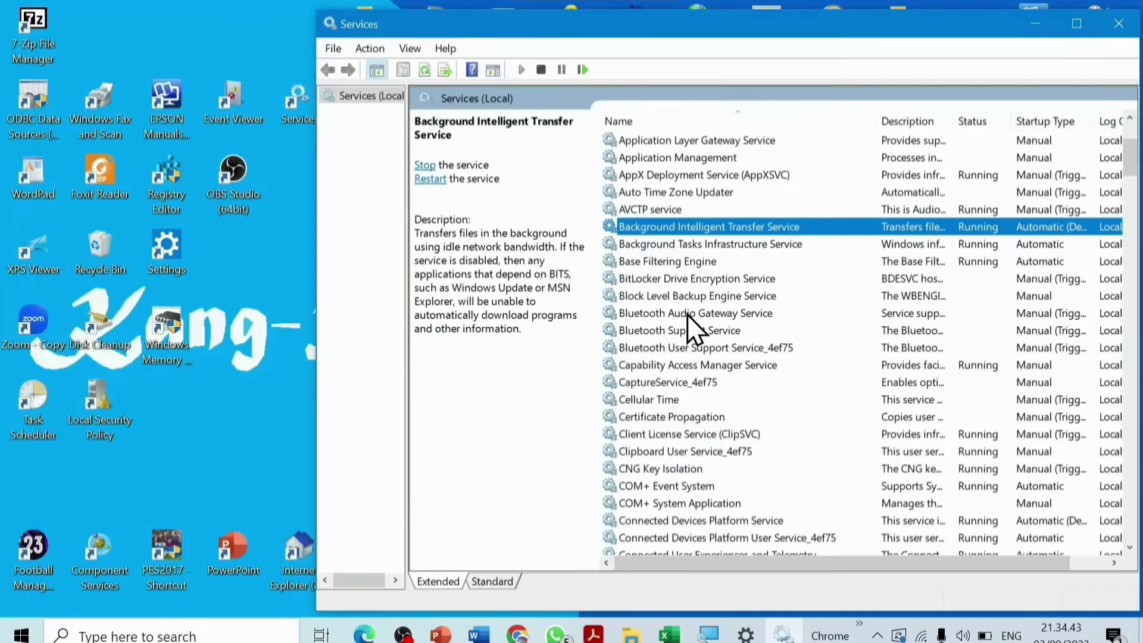
Step: Set the startup type of the Background Intelligent Transfer Service to Automatic, apply the change, and close its properties
scroll(687, 314, up, 1)
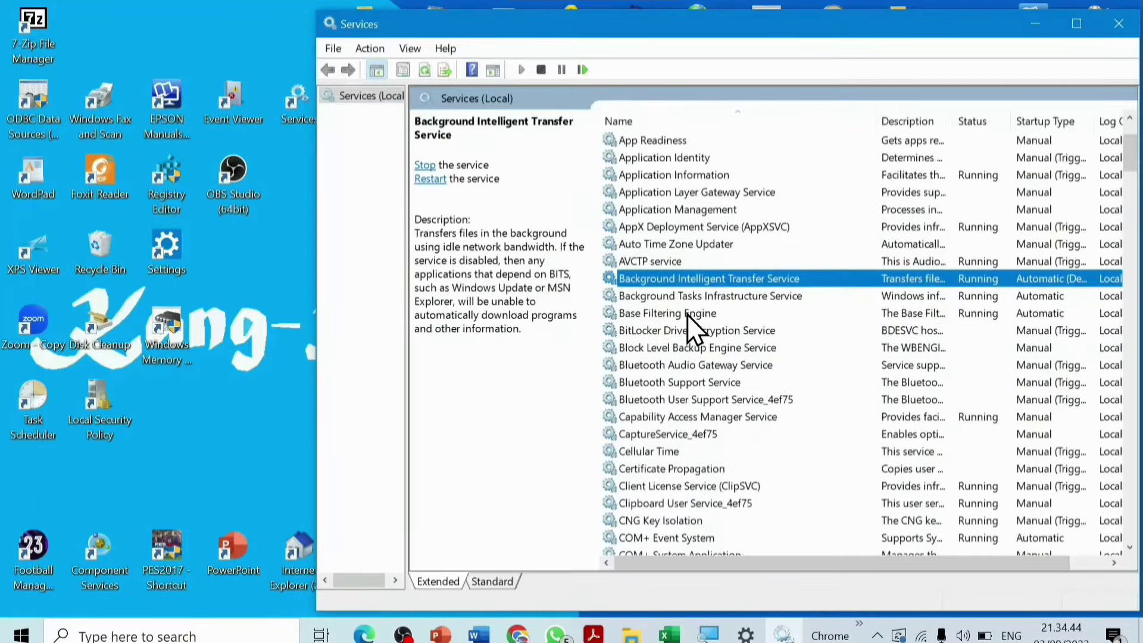
scroll(710, 237, down, 1)
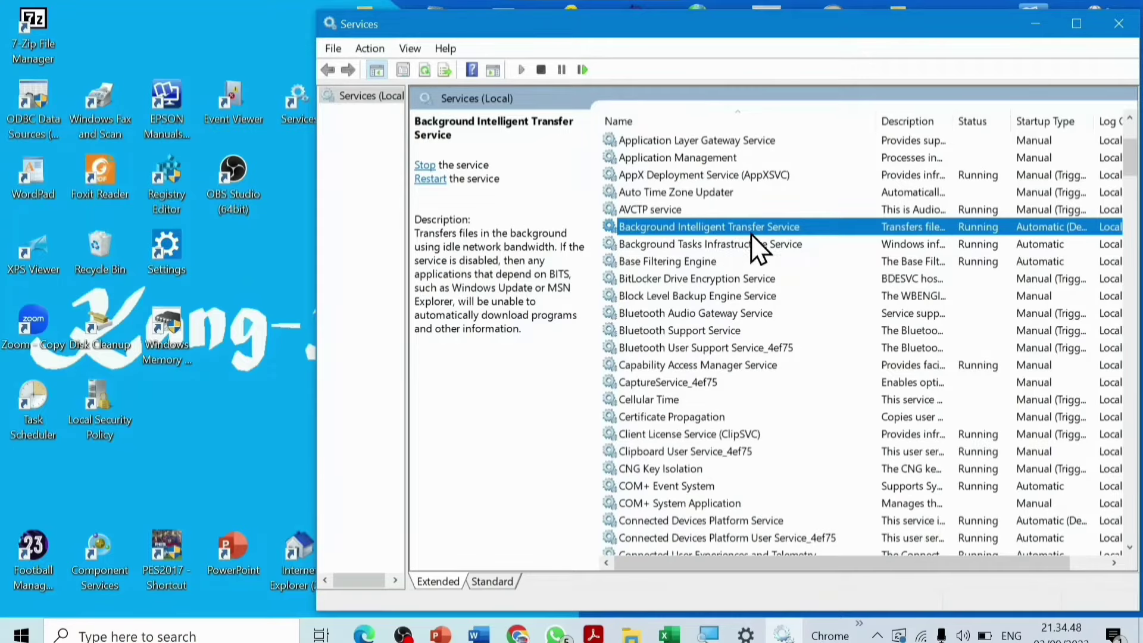
double_click(673, 226)
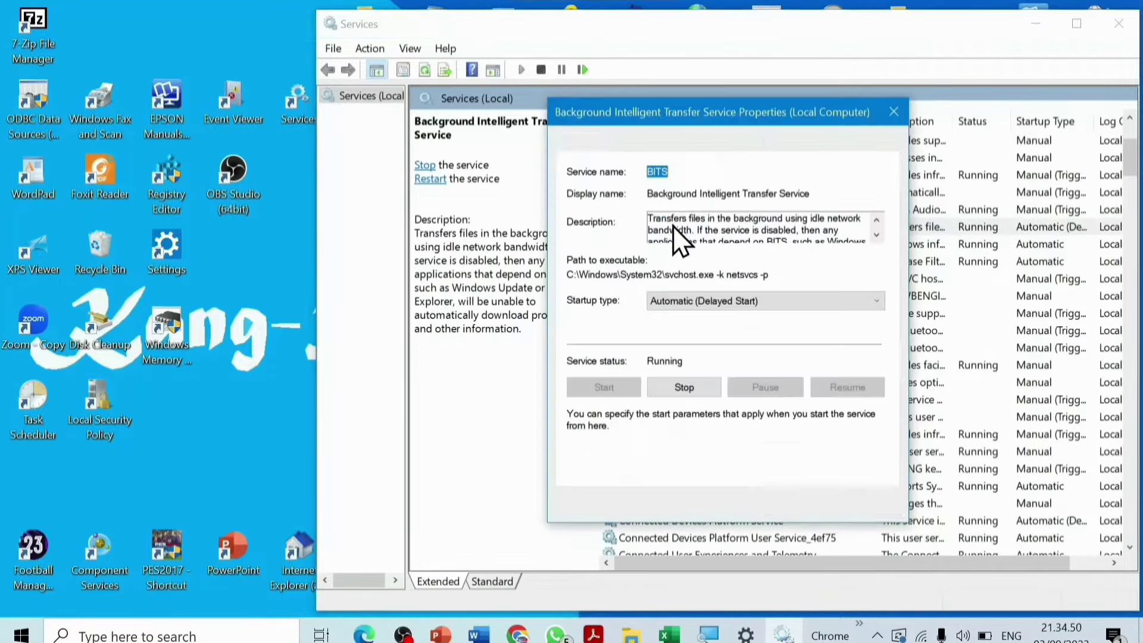
click(687, 302)
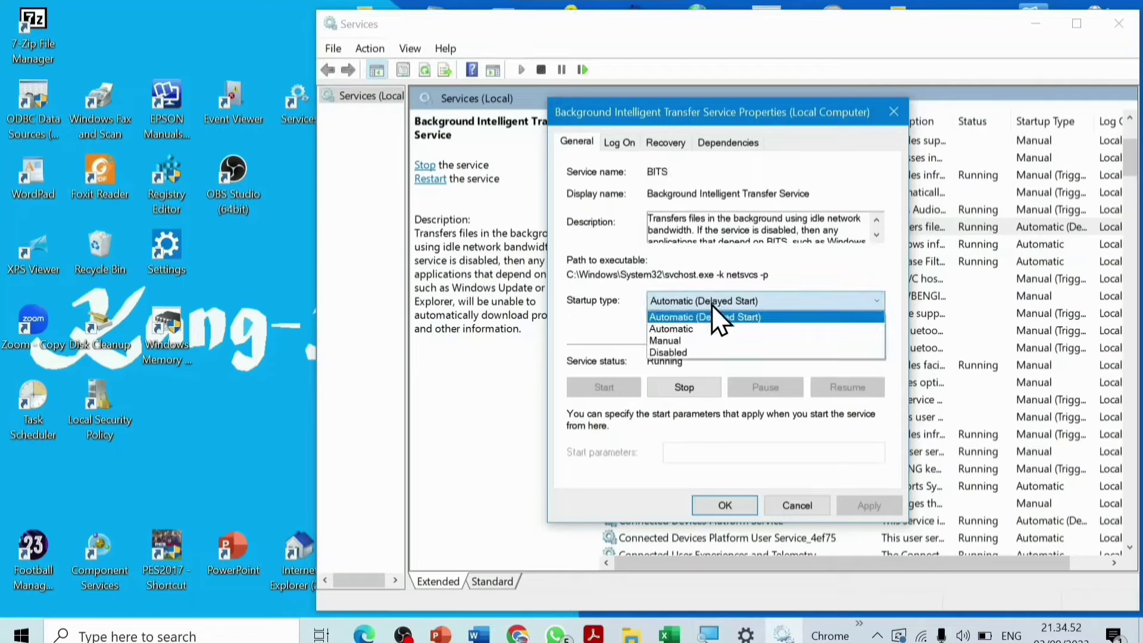
click(683, 328)
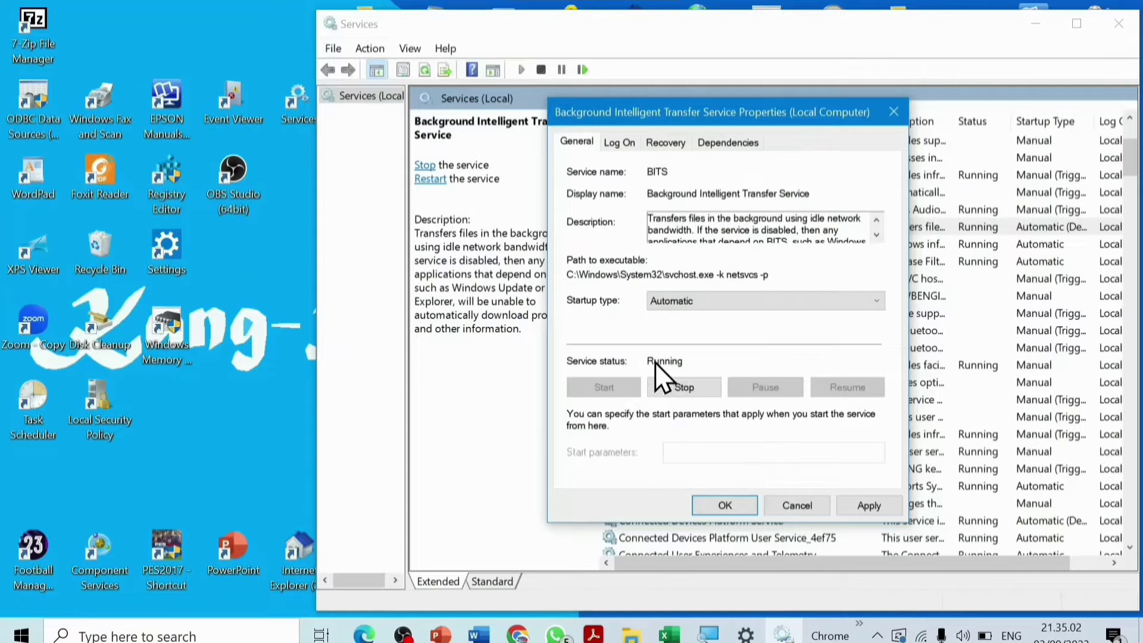
drag(679, 116, 620, 116)
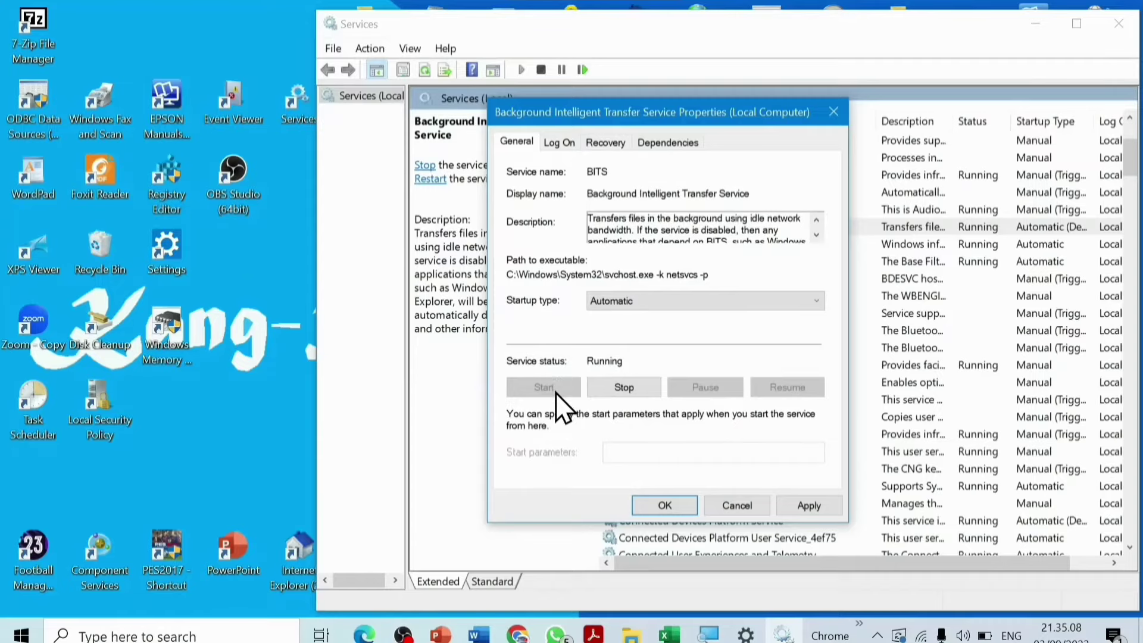
click(823, 510)
click(664, 505)
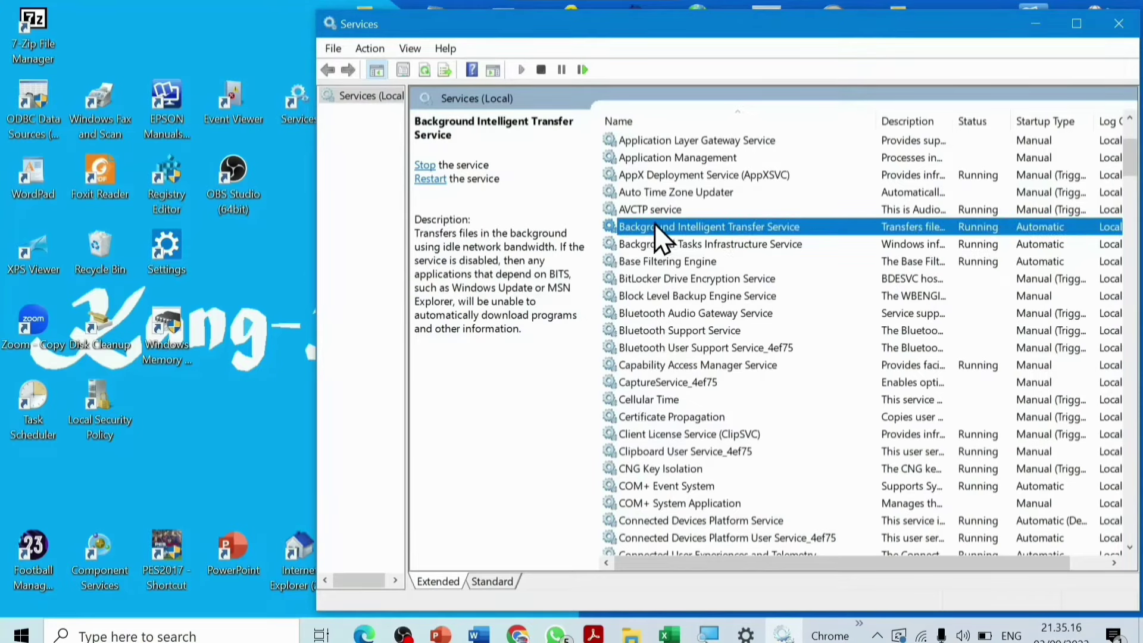
Step: Find the Windows Update service in the list and open its properties
scroll(662, 234, down, 20)
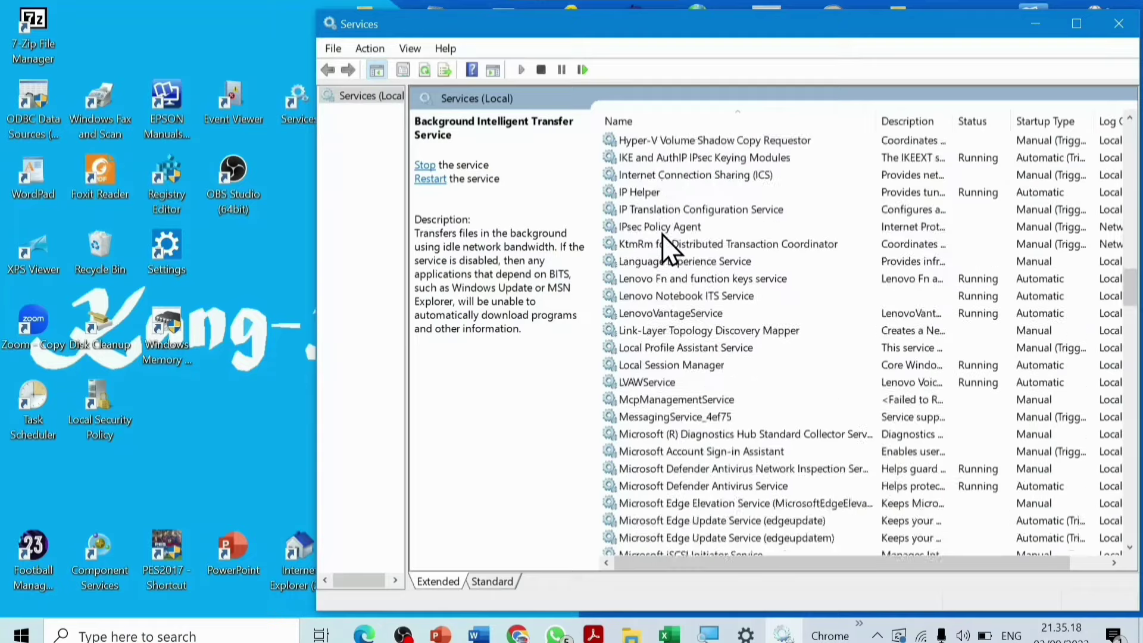
scroll(662, 234, down, 20)
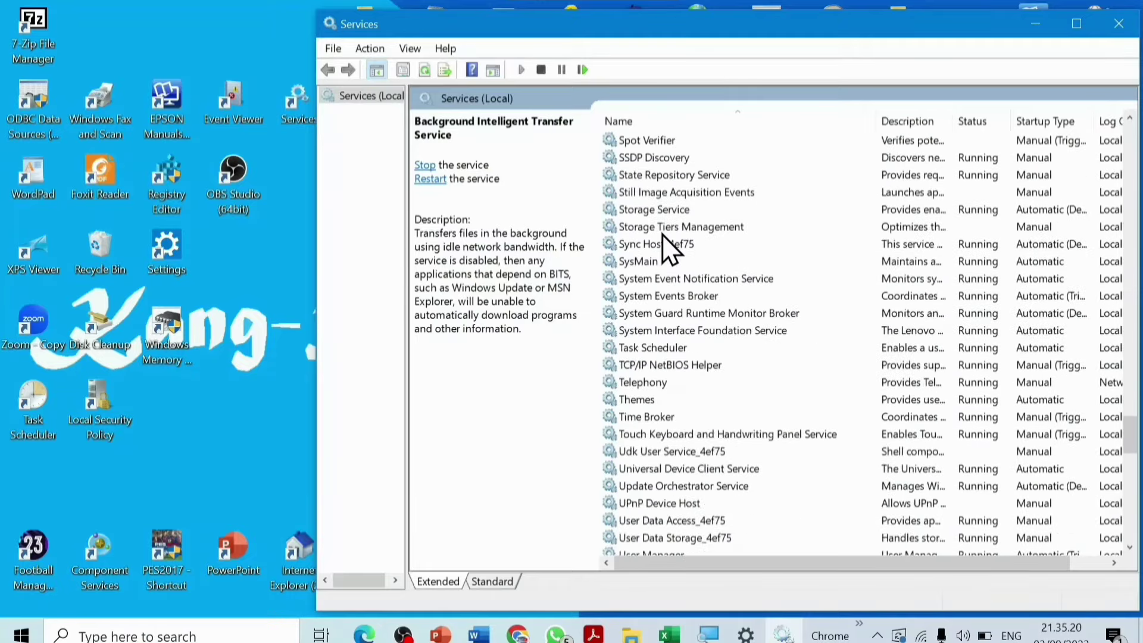
scroll(662, 234, down, 16)
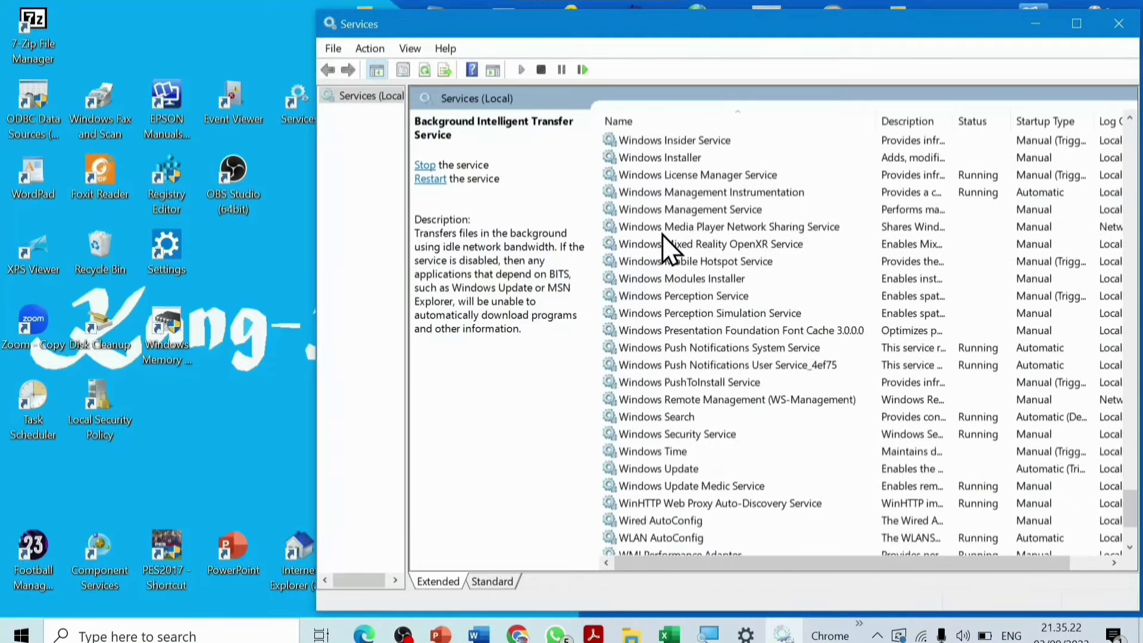
scroll(662, 234, down, 2)
click(666, 366)
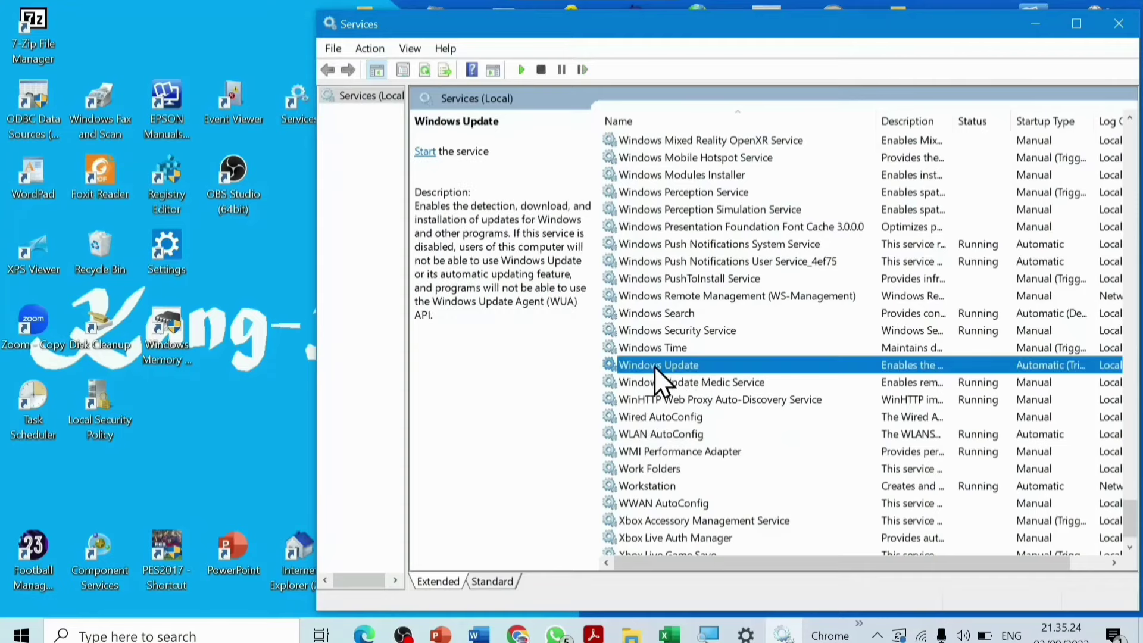
double_click(663, 366)
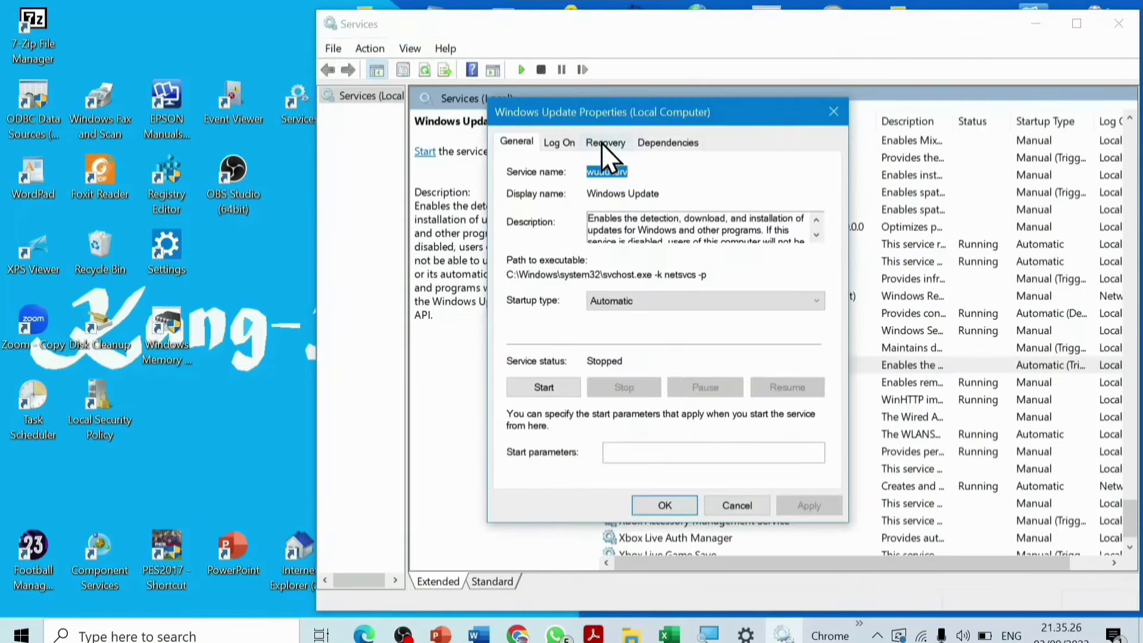
drag(599, 111, 463, 102)
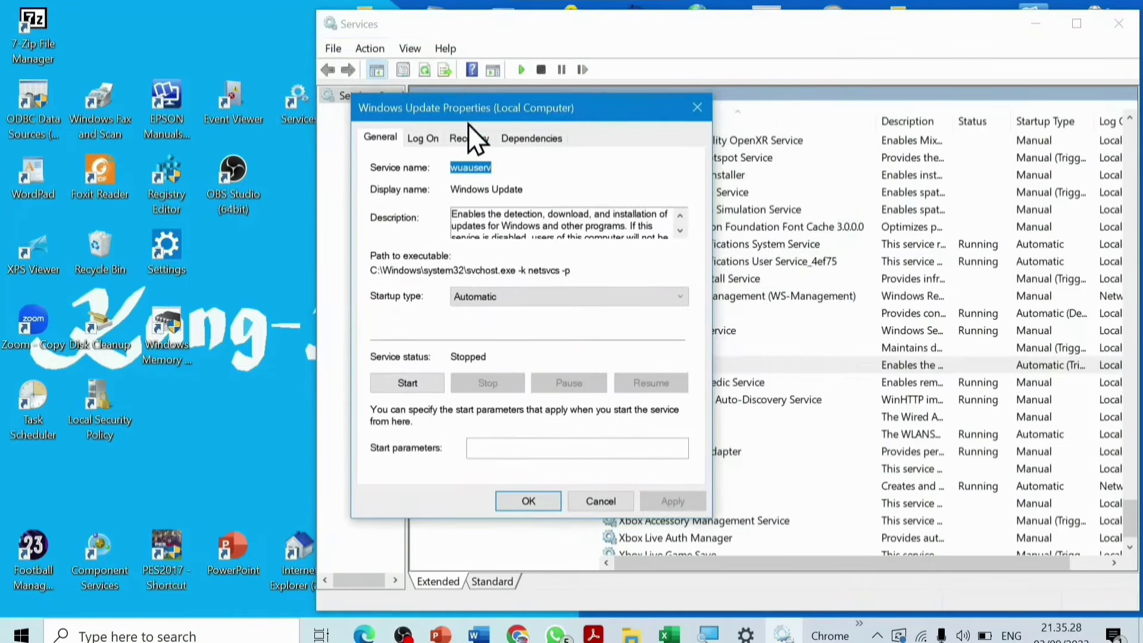
Step: Set the Windows Update startup type to Automatic, start and apply the service, and close its properties and the Services window
click(516, 300)
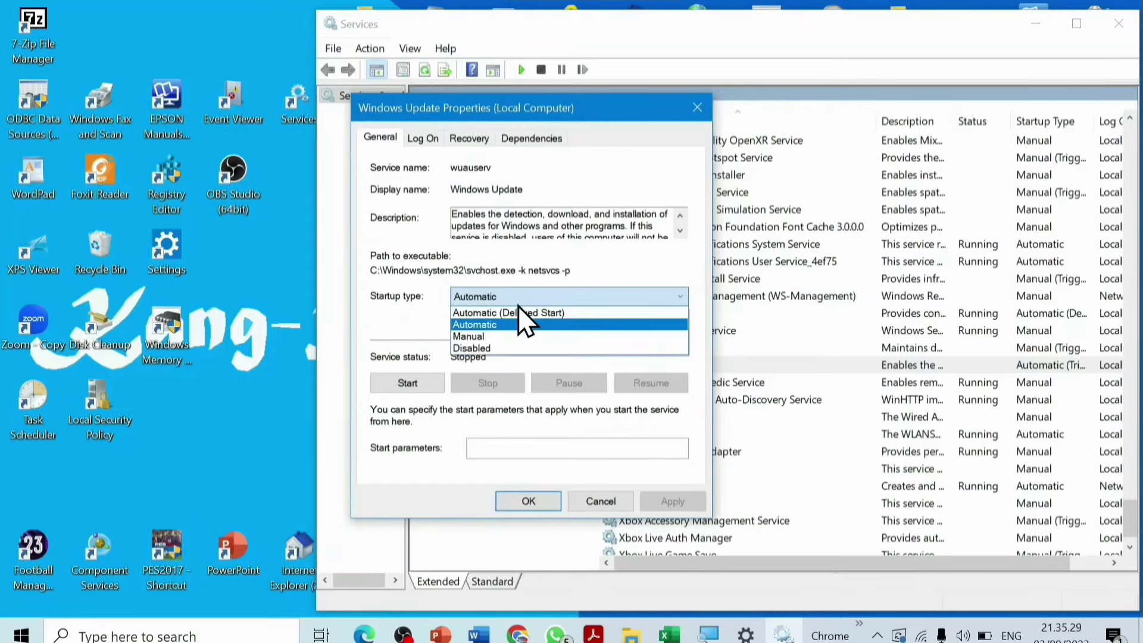
click(488, 330)
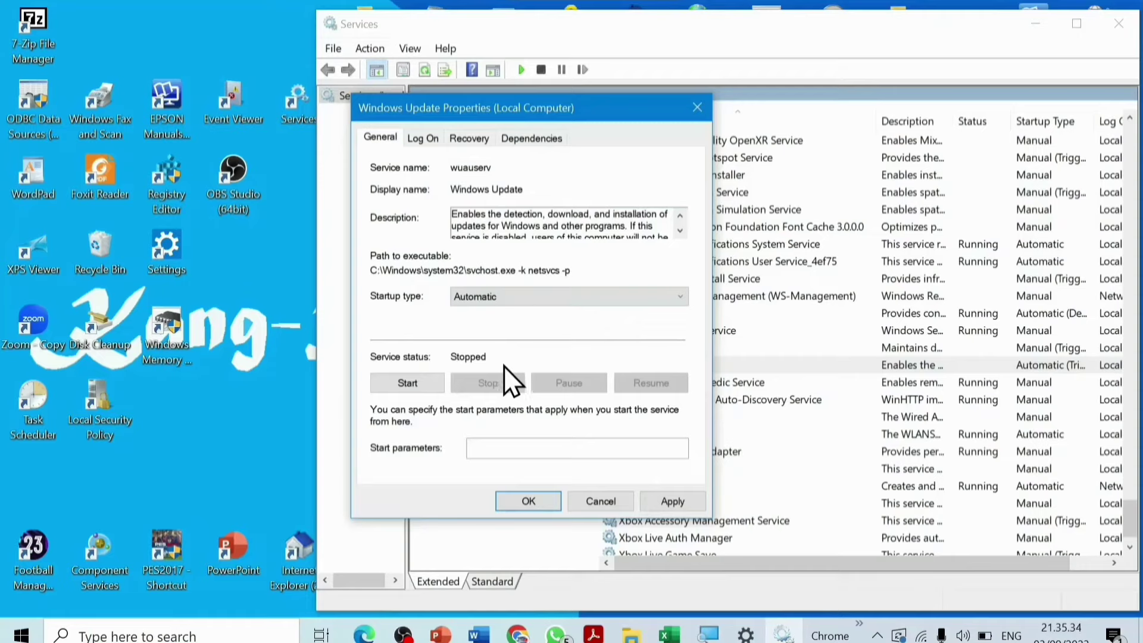
click(429, 383)
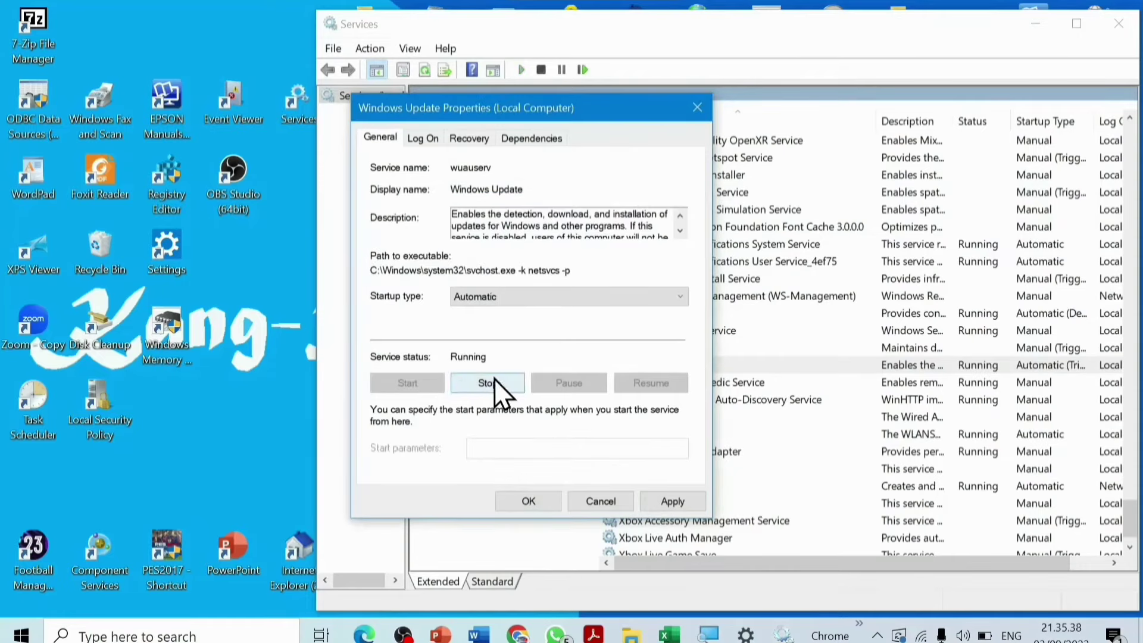
click(687, 506)
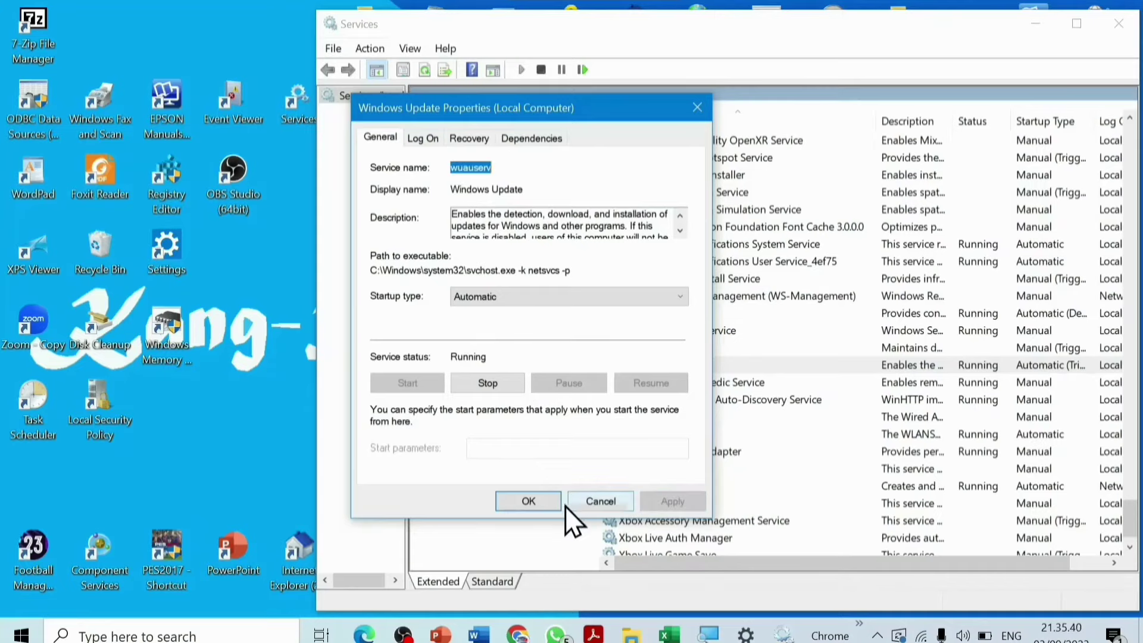
click(535, 503)
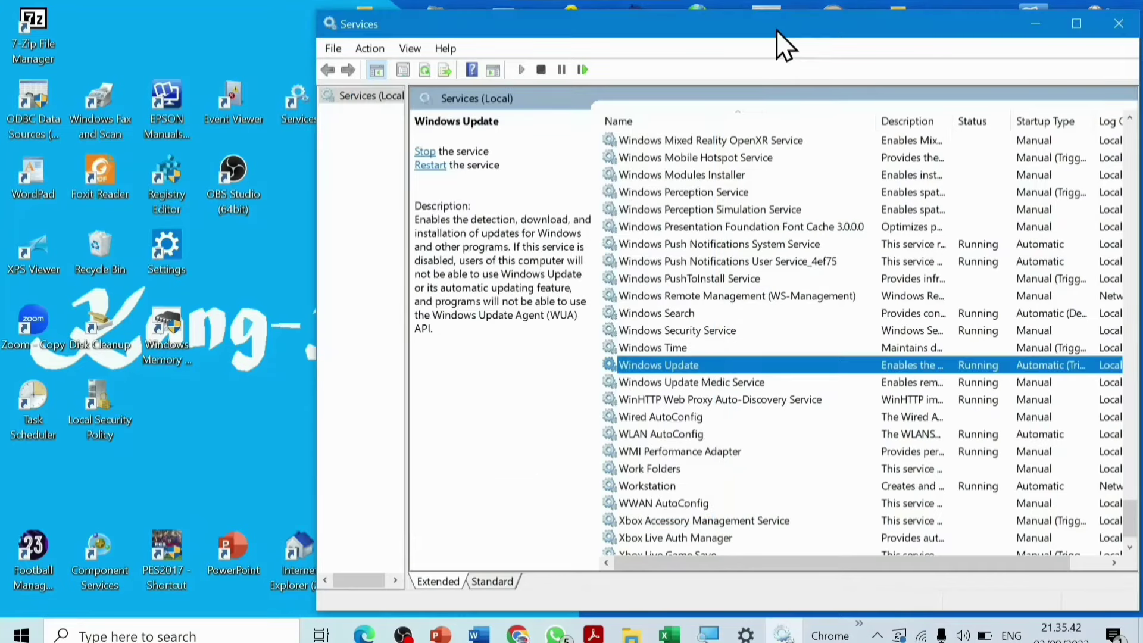
drag(776, 30, 679, 22)
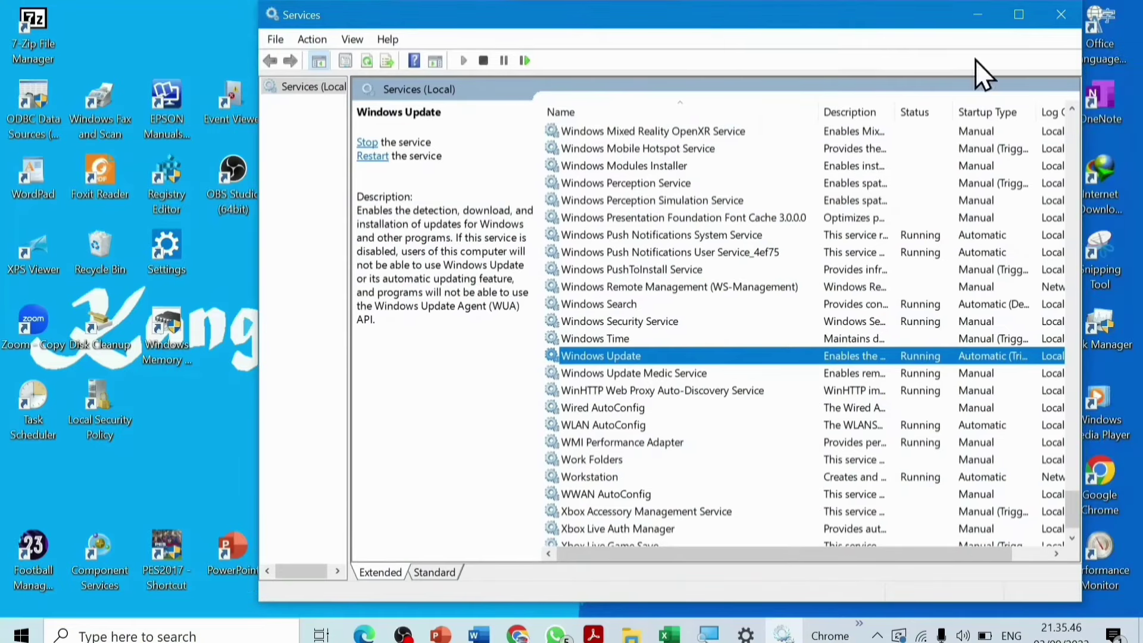
click(1057, 7)
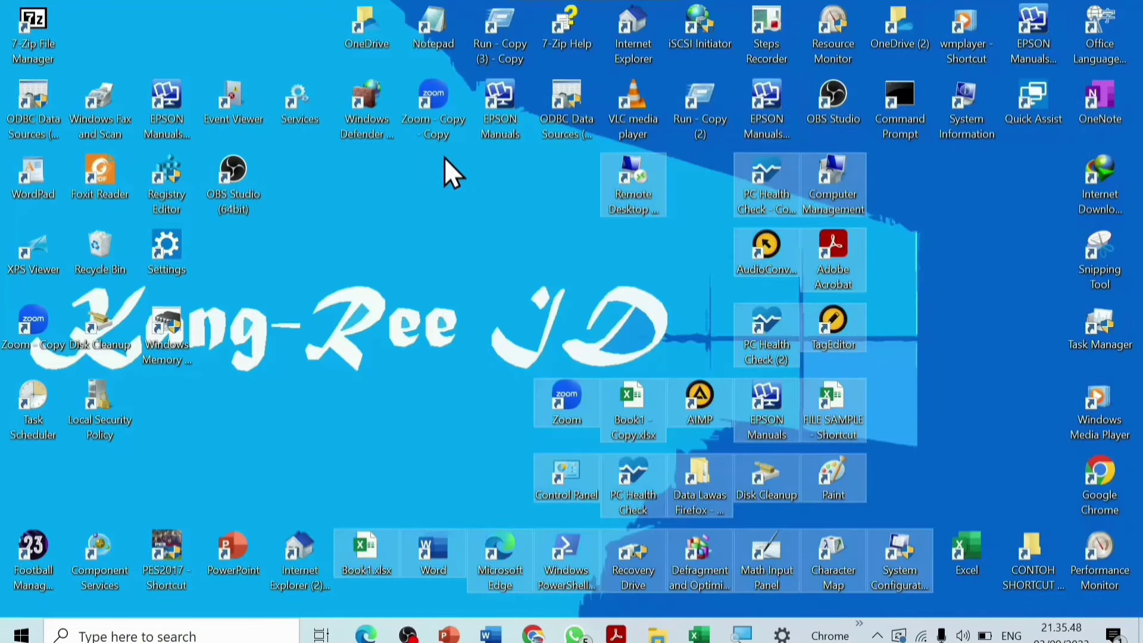
Step: Rearrange groups of desktop icons toward the upper and right-hand areas of the desktop
drag(444, 157, 1125, 553)
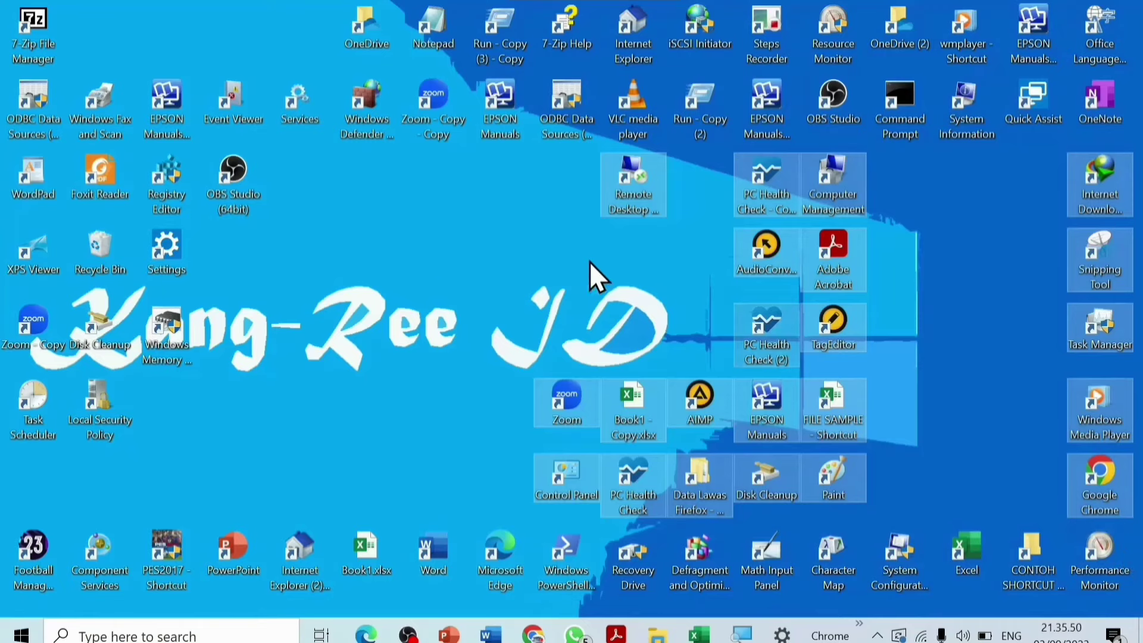
click(451, 296)
drag(467, 318, 914, 249)
drag(344, 146, 965, 524)
drag(576, 474, 250, 136)
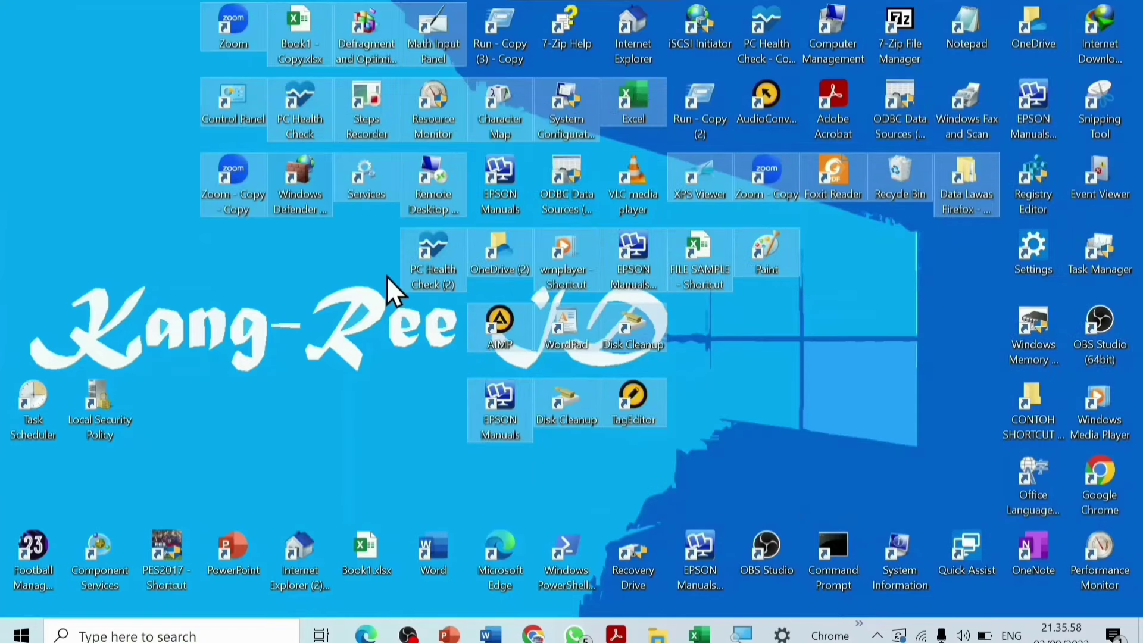